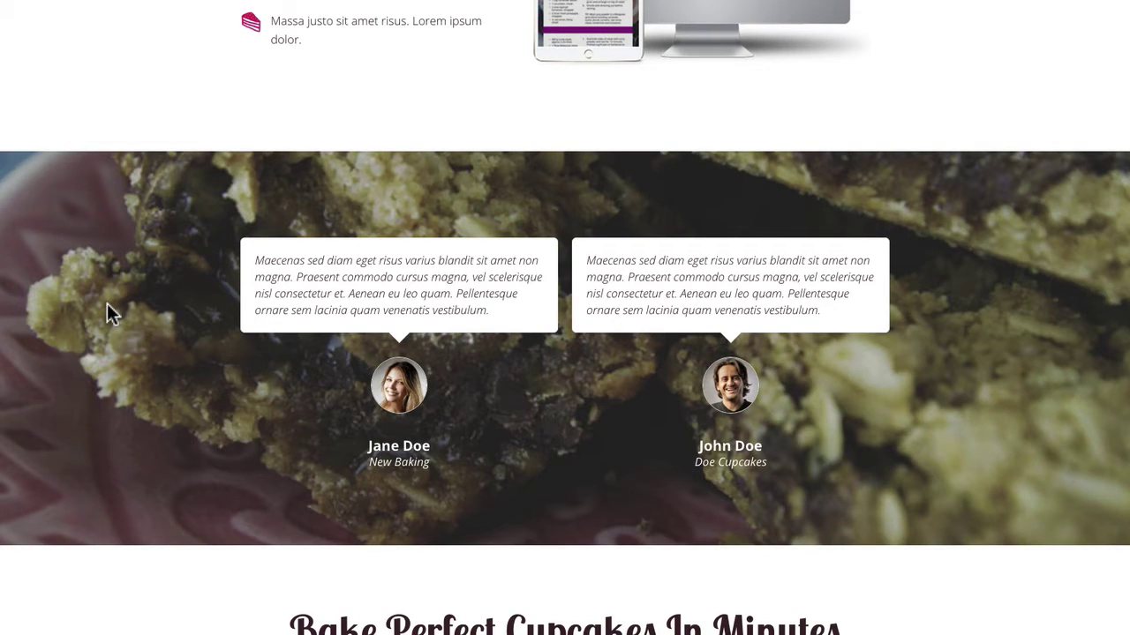
Review the testimonials and closing call-to-action, and preview the opt-in popup of the lower START BAKING button before closing it.
scroll(107, 304, down, 3)
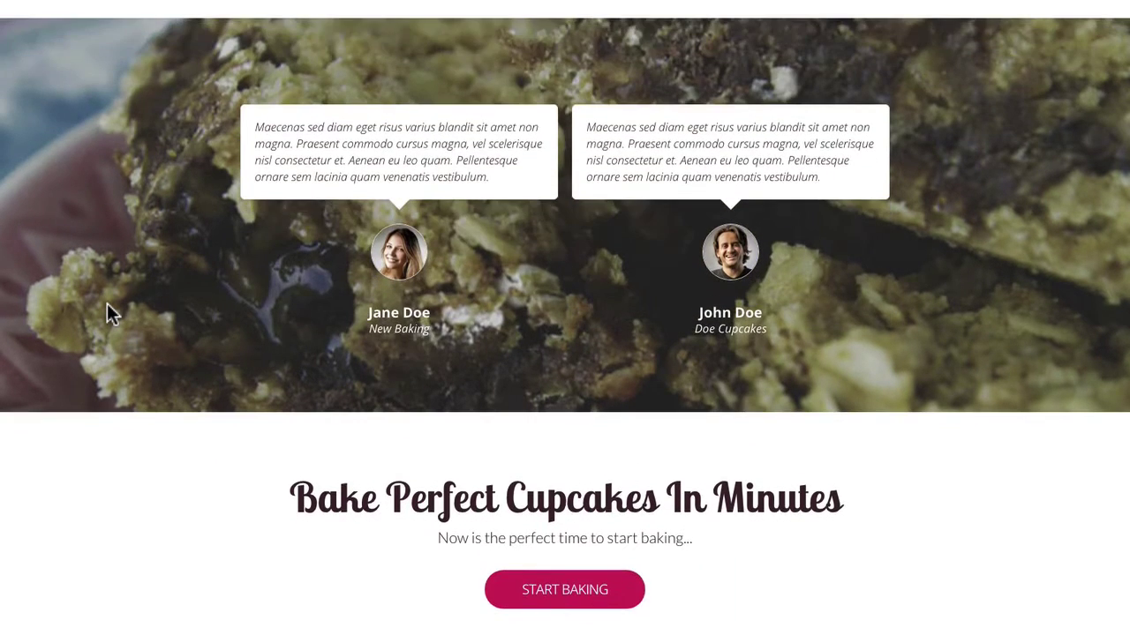
scroll(107, 304, up, 1)
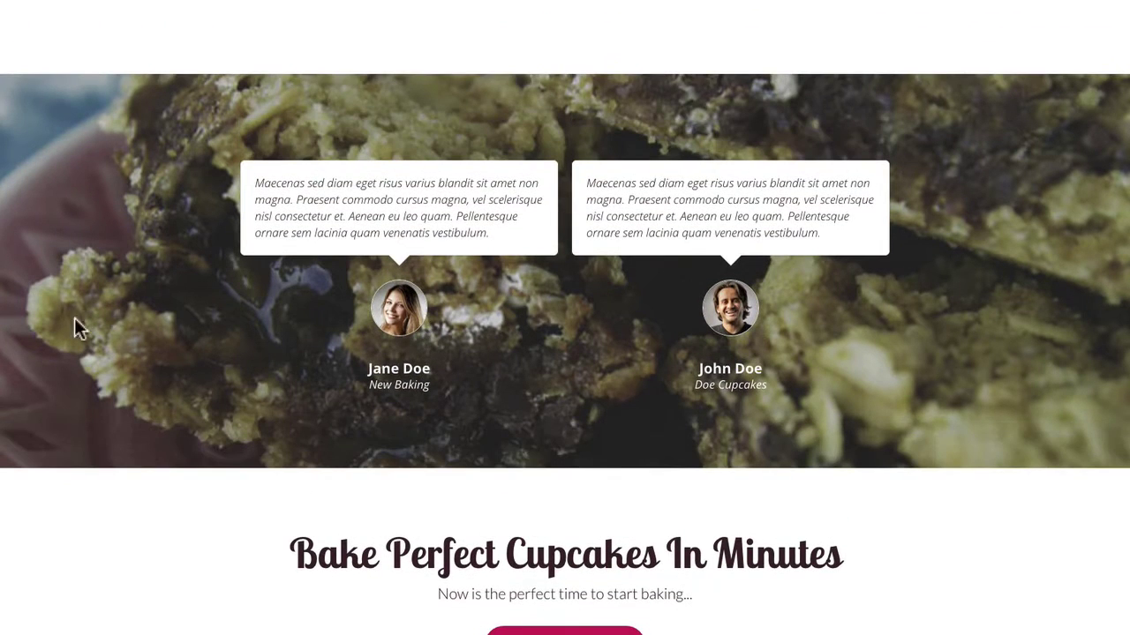
scroll(68, 345, down, 1)
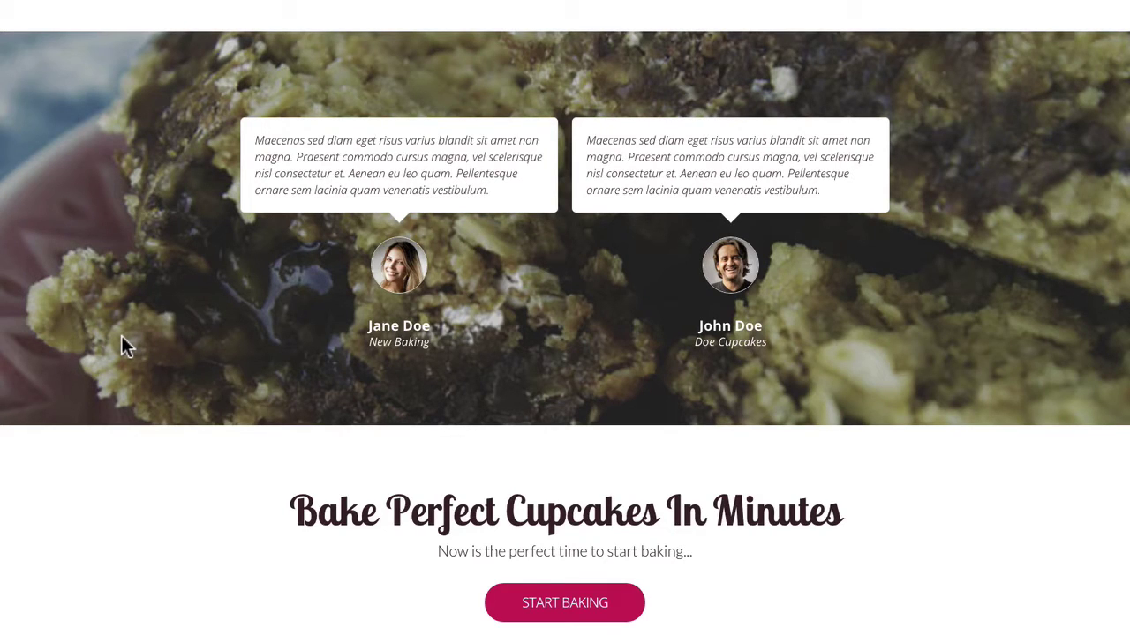
scroll(121, 337, down, 1)
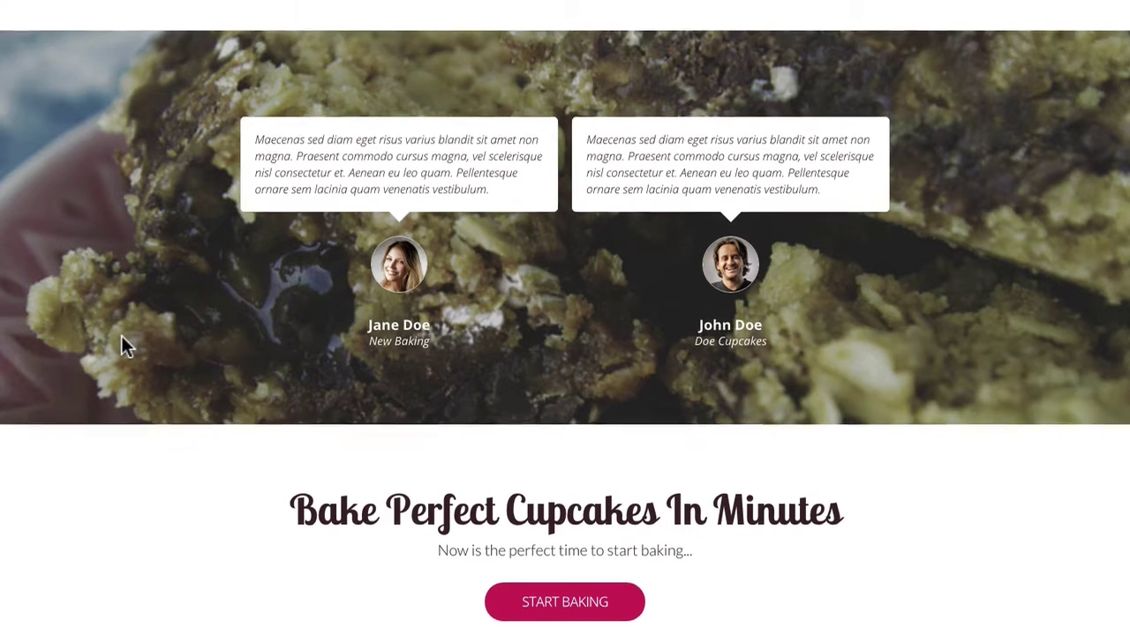
scroll(121, 337, down, 1)
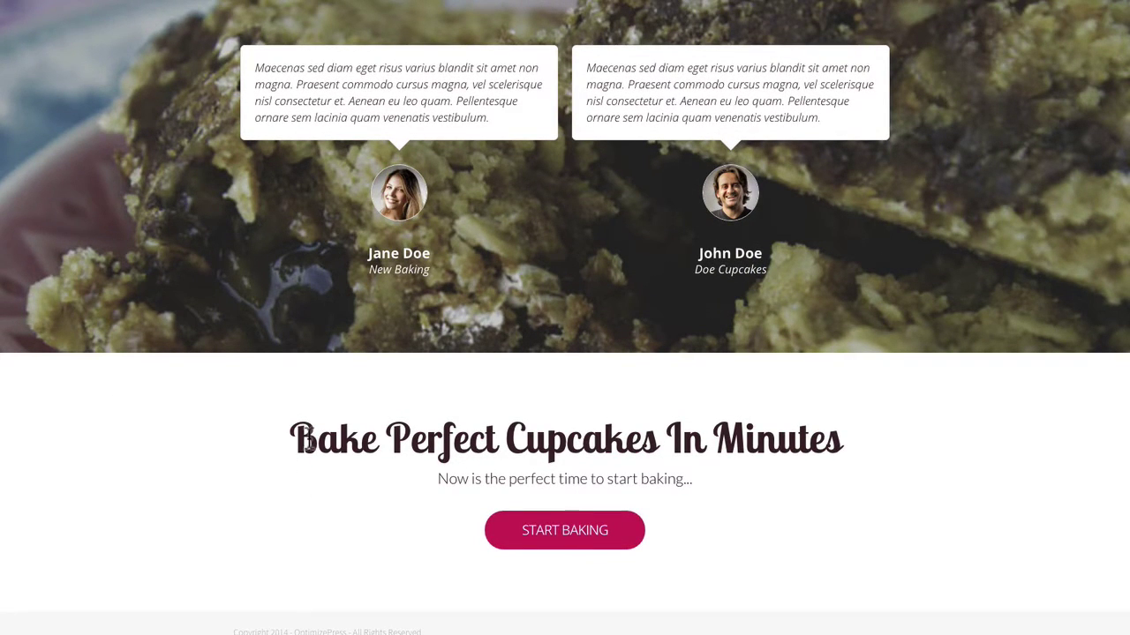
click(521, 522)
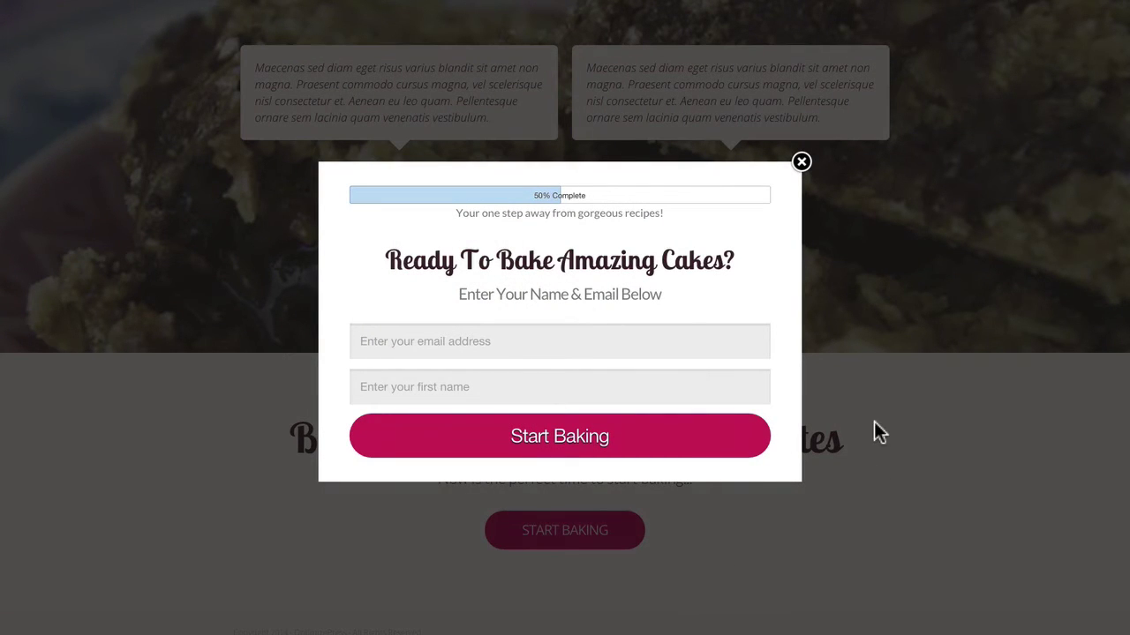
click(801, 163)
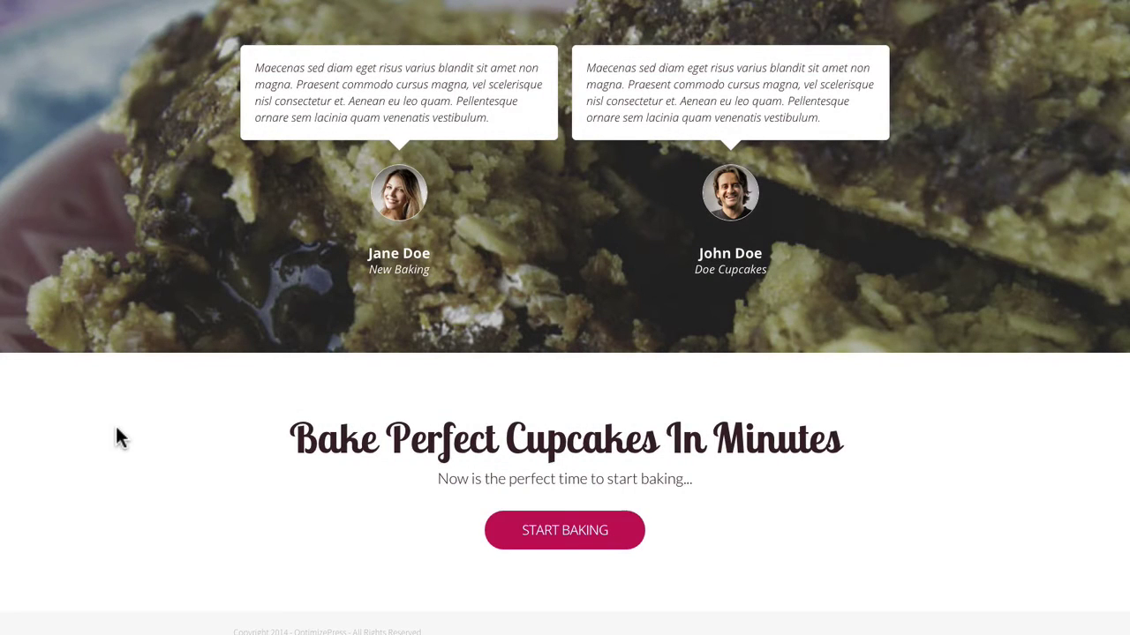
Open the cupcake landing page in the Live Editor.
scroll(139, 465, up, 10)
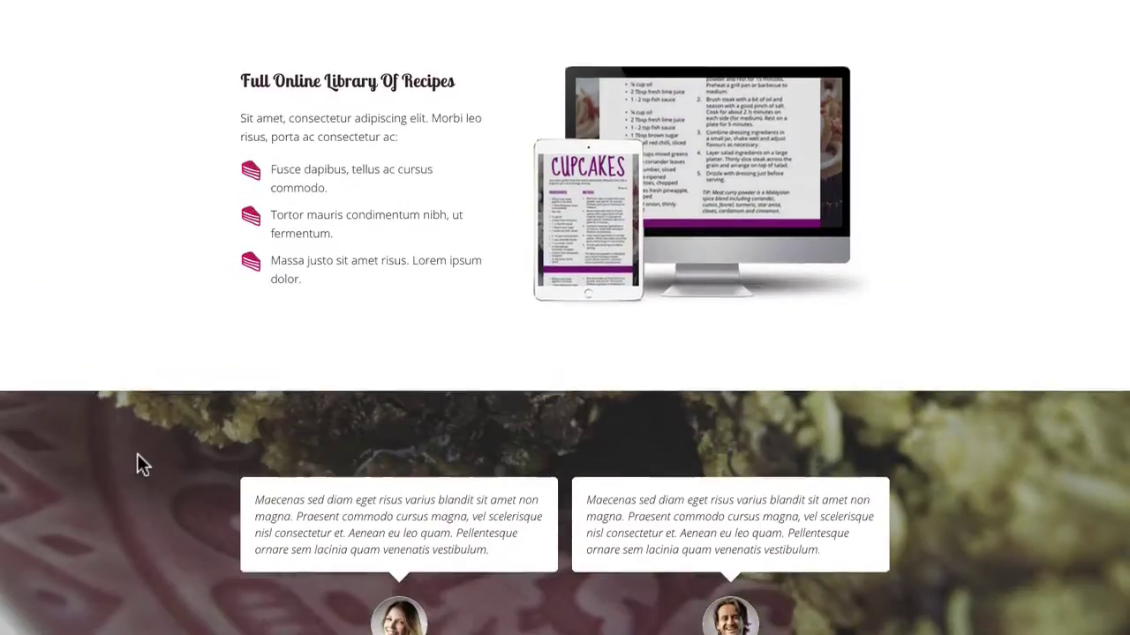
scroll(139, 459, up, 15)
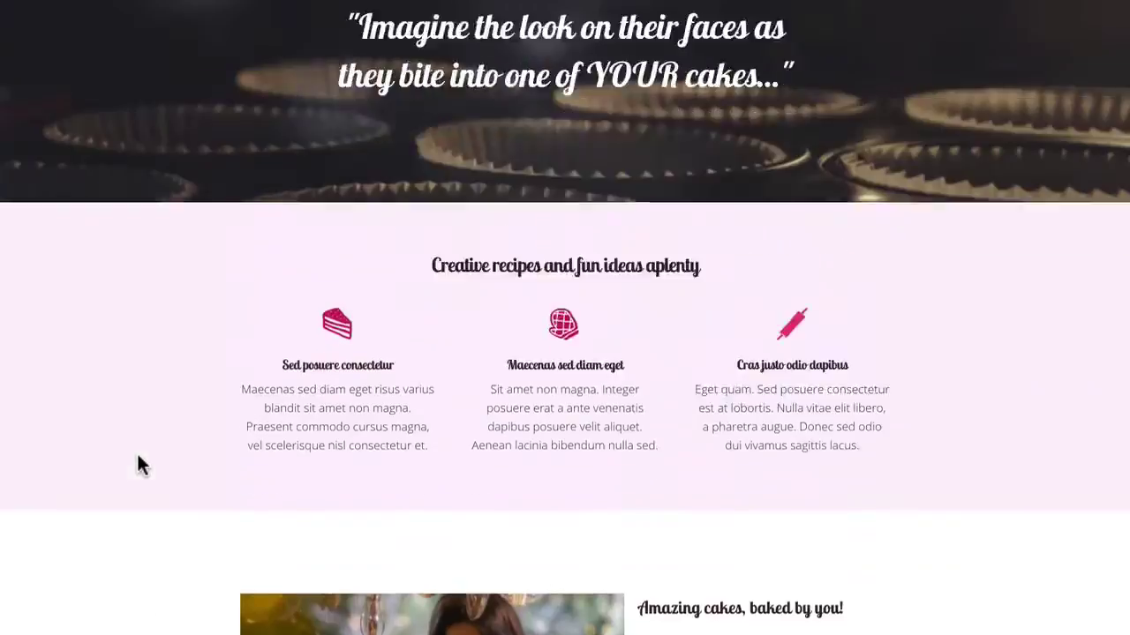
scroll(140, 465, up, 1)
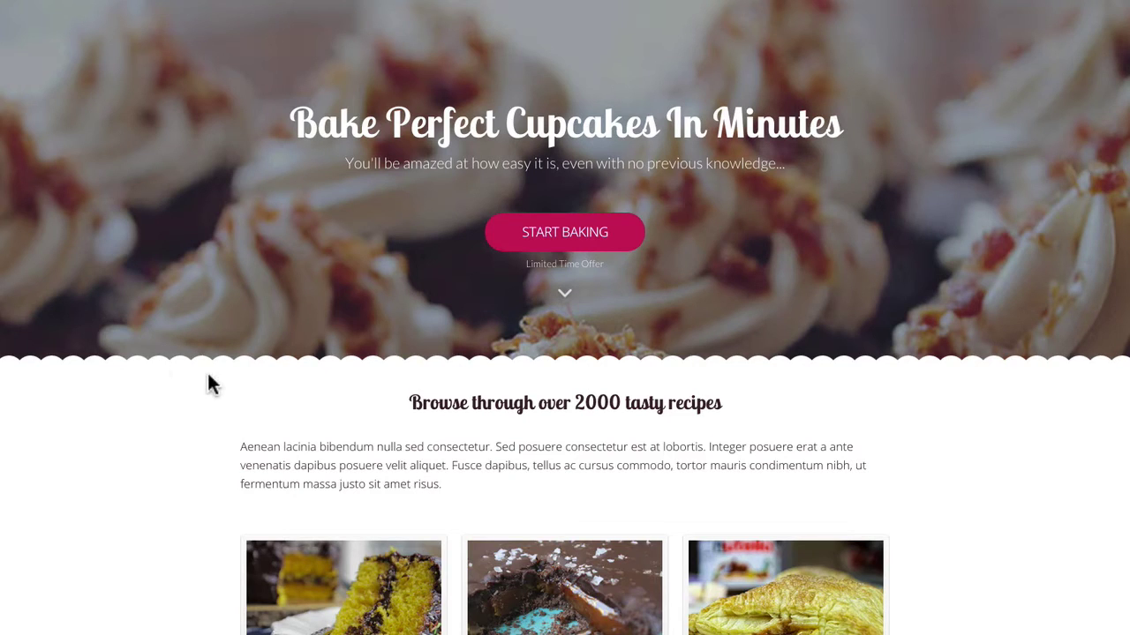
click(258, 14)
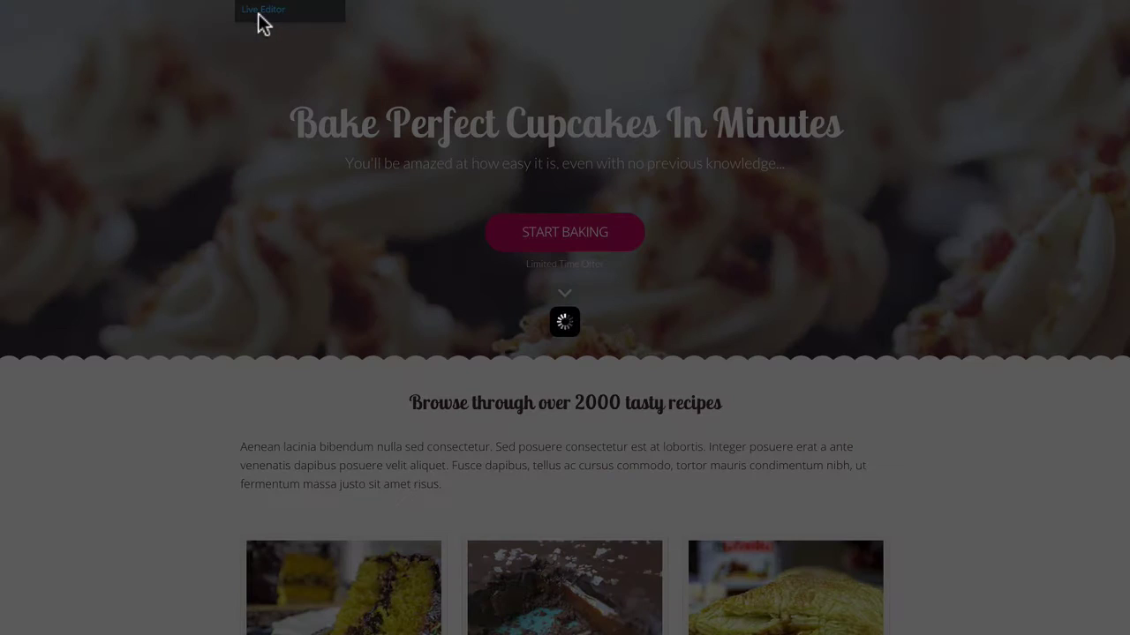
Open the row options of the row directly below the scalloped divider in the cupcake header area.
scroll(418, 87, down, 3)
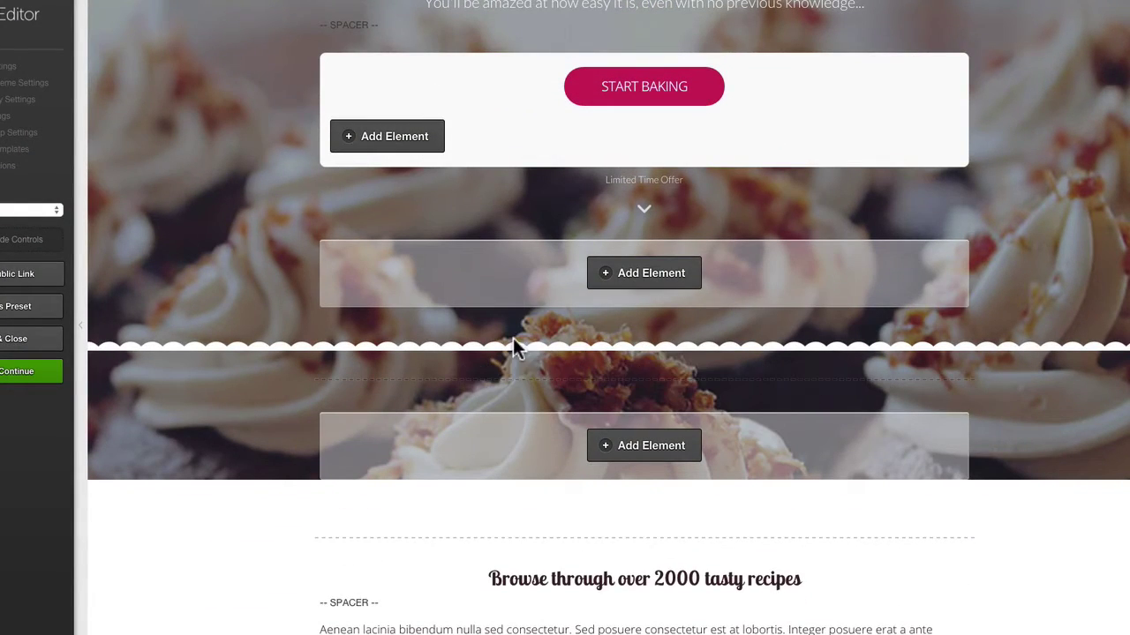
mouse_move(508, 335)
mouse_move(522, 382)
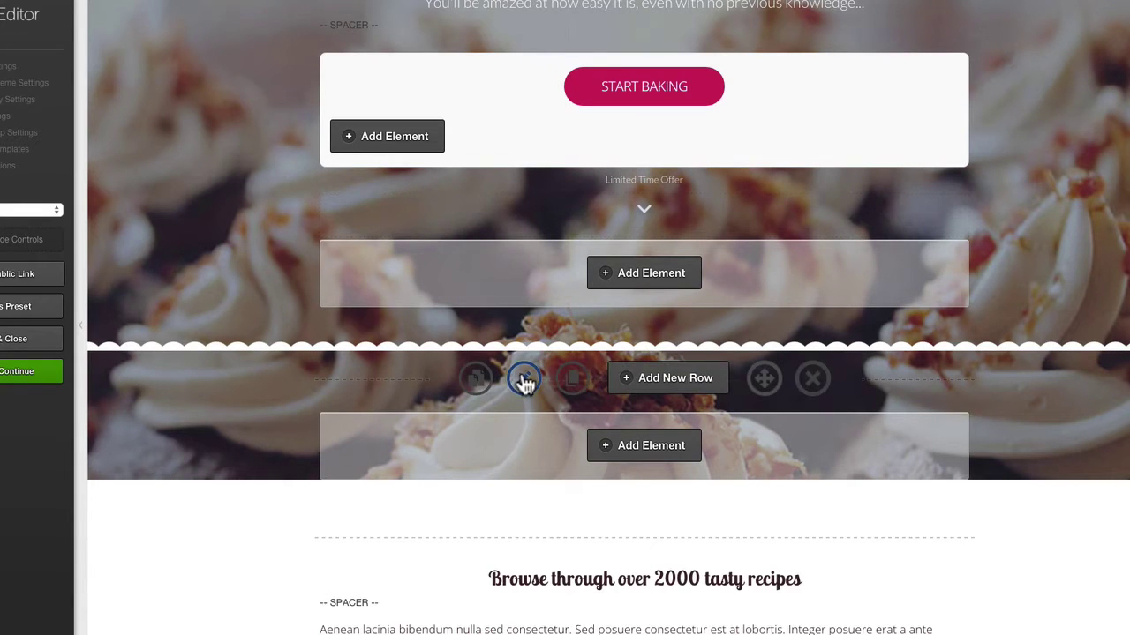
click(524, 383)
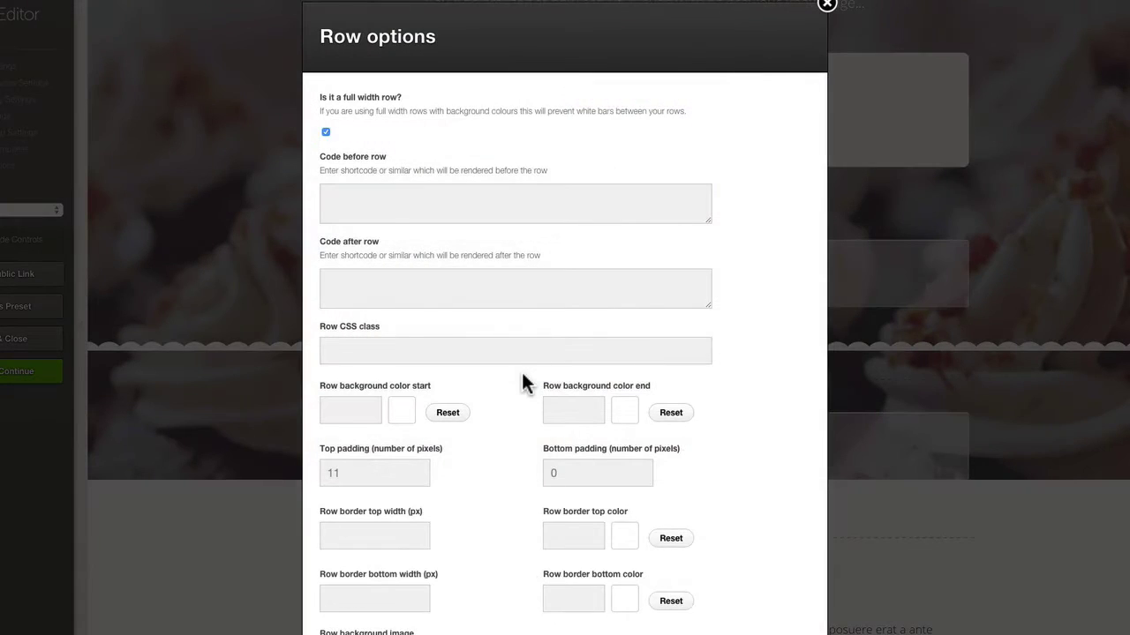
Review the row's padding, border and background image options, then close the row options.
scroll(524, 382, down, 3)
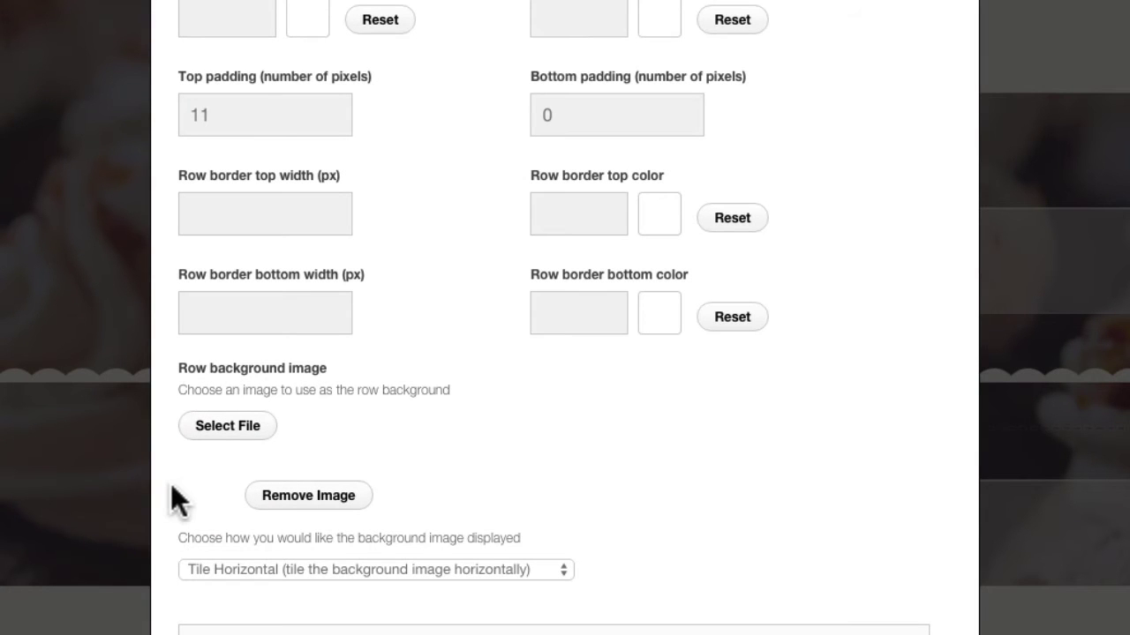
scroll(515, 415, up, 1)
scroll(517, 406, up, 3)
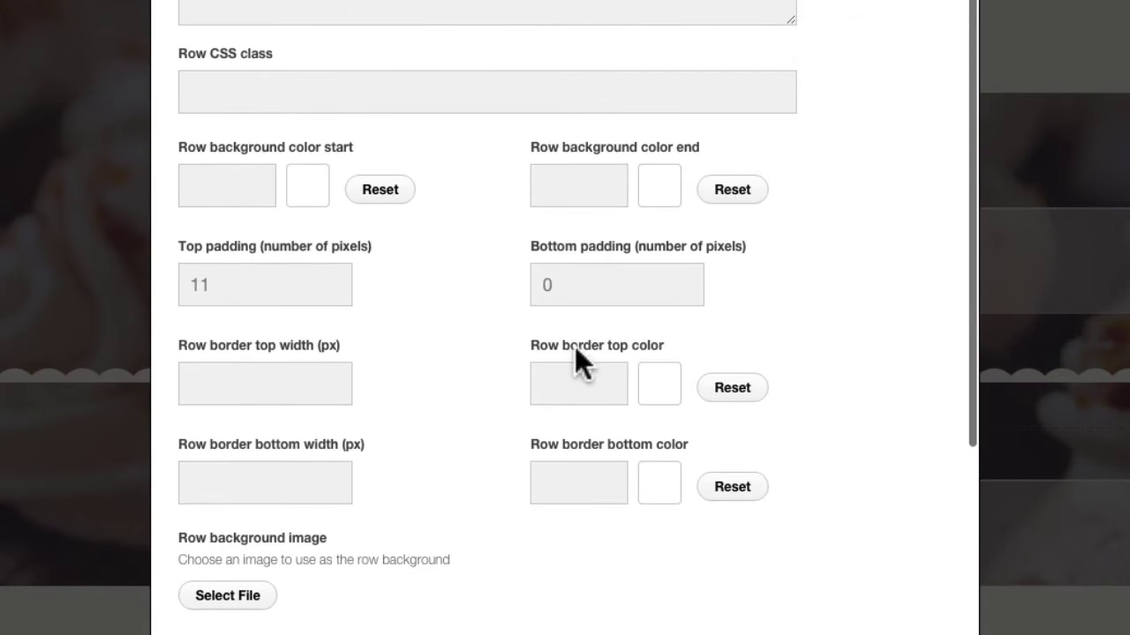
double_click(572, 277)
click(458, 309)
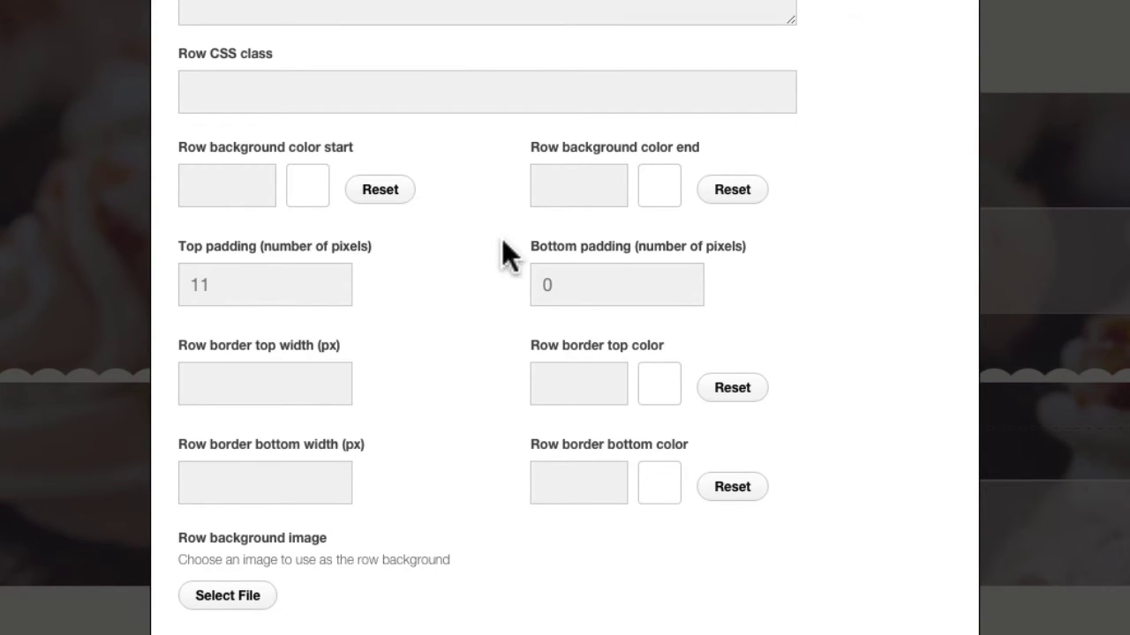
click(565, 631)
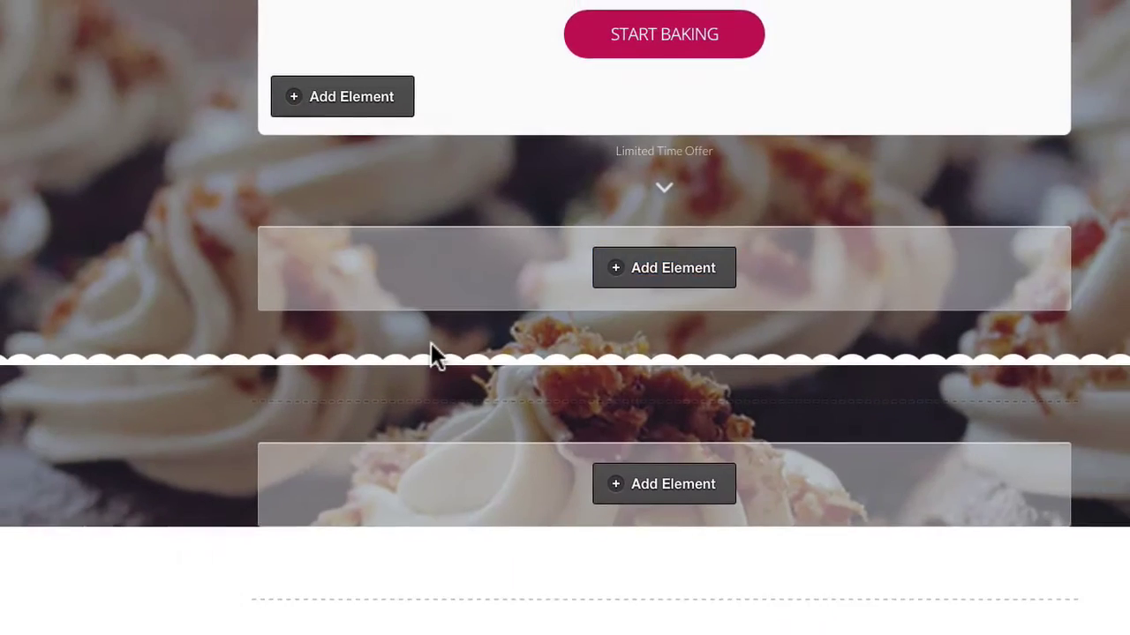
Inspect the Overall Page Colour Options in the page's Colour Scheme Settings, then close the settings.
scroll(433, 345, down, 1)
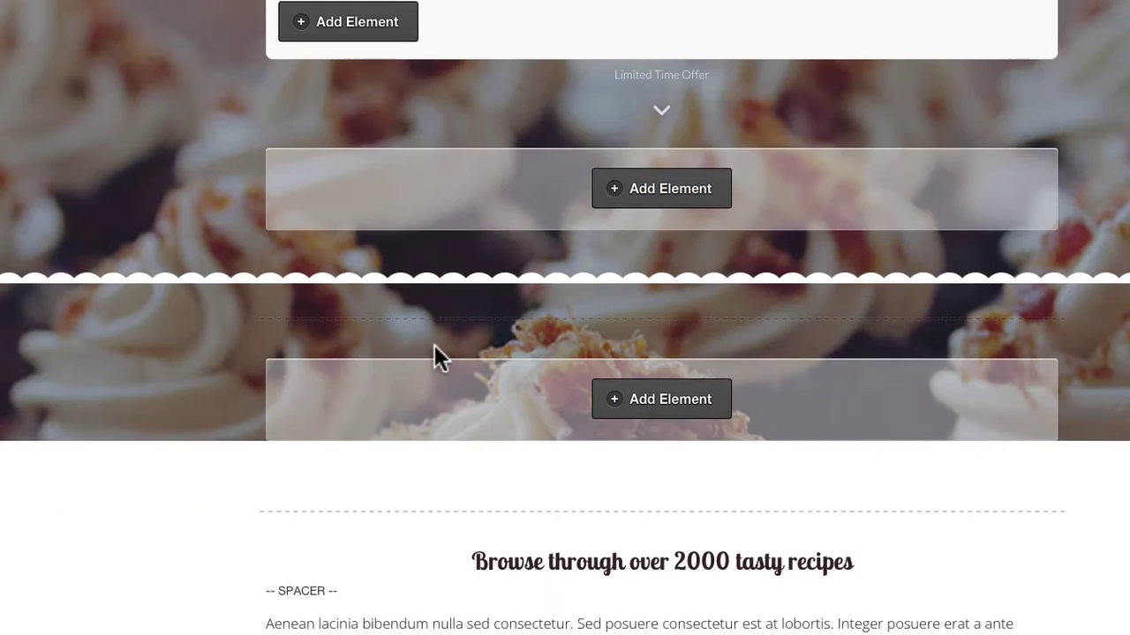
scroll(402, 544, down, 1)
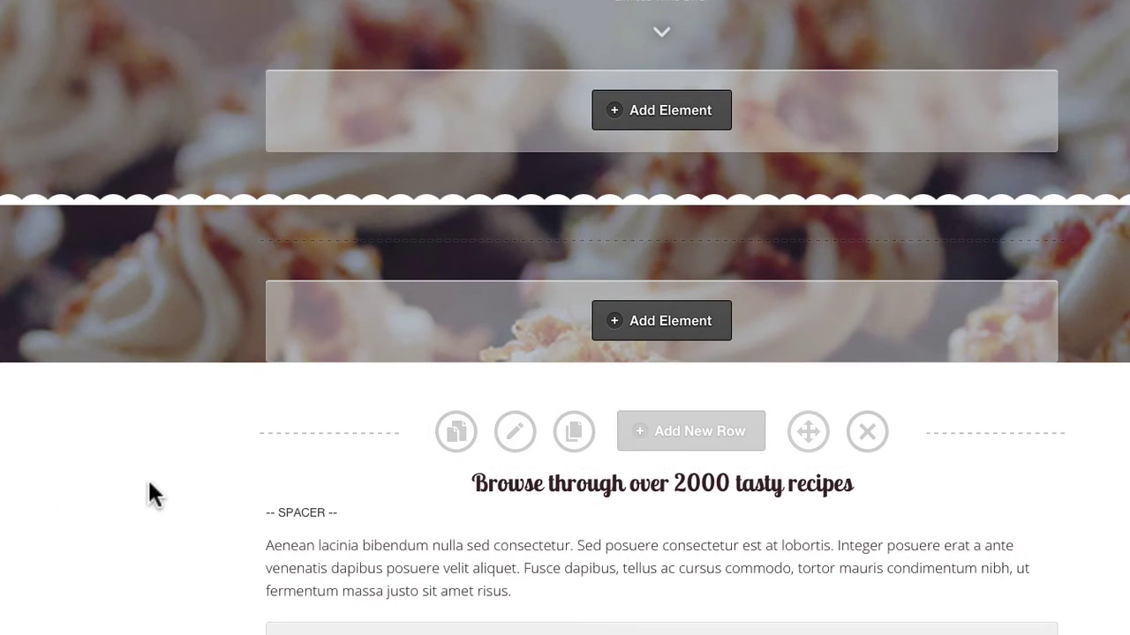
scroll(148, 482, up, 5)
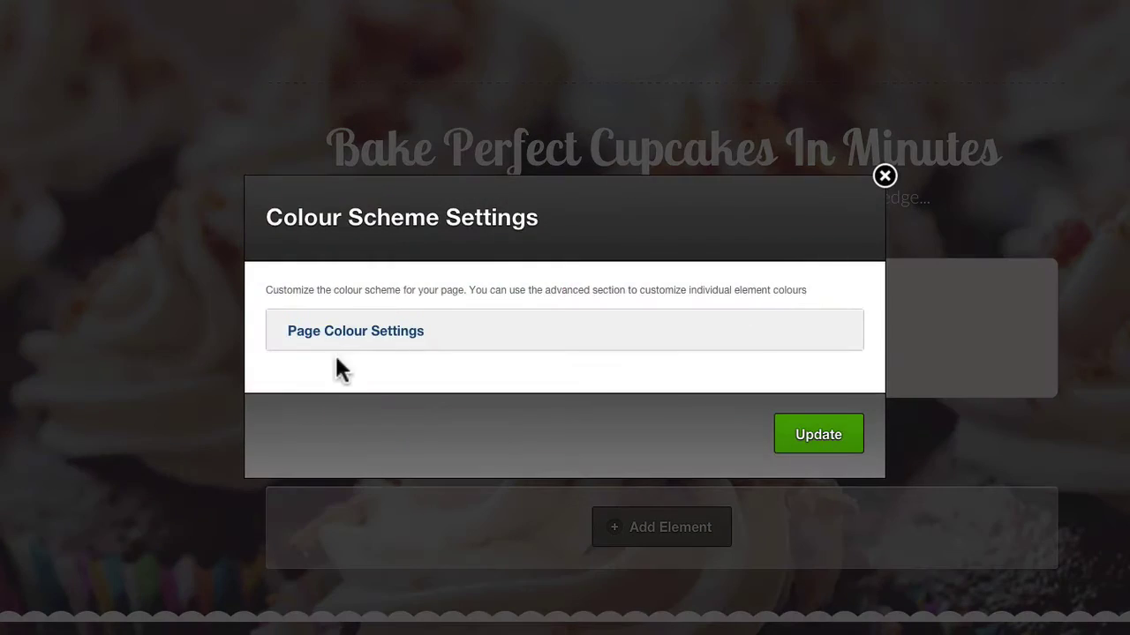
click(345, 334)
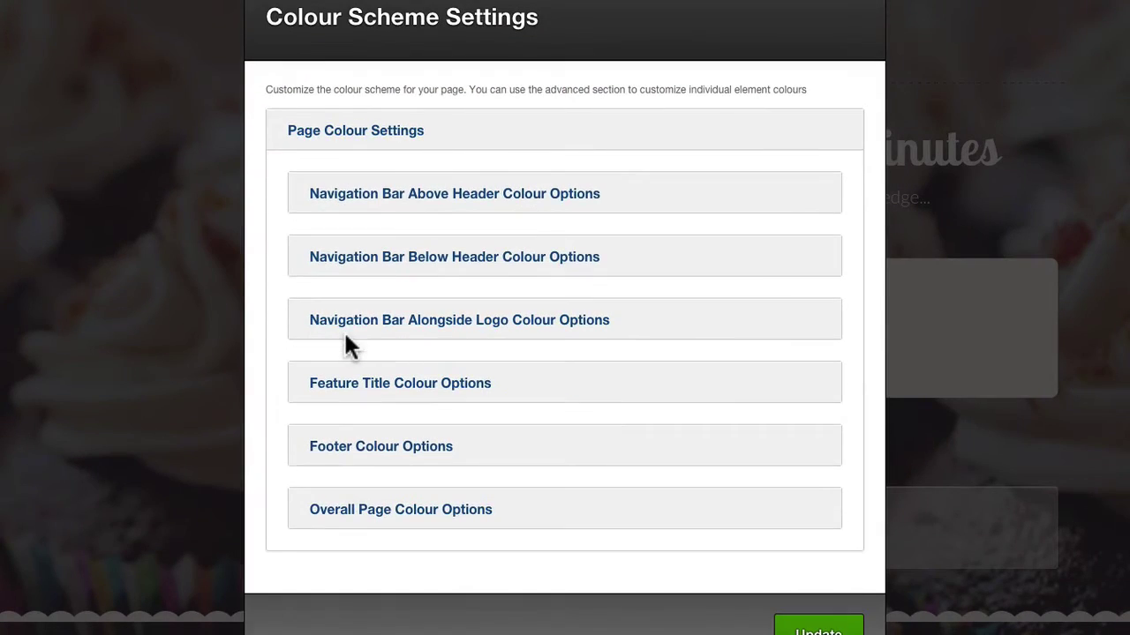
click(373, 511)
scroll(365, 510, down, 3)
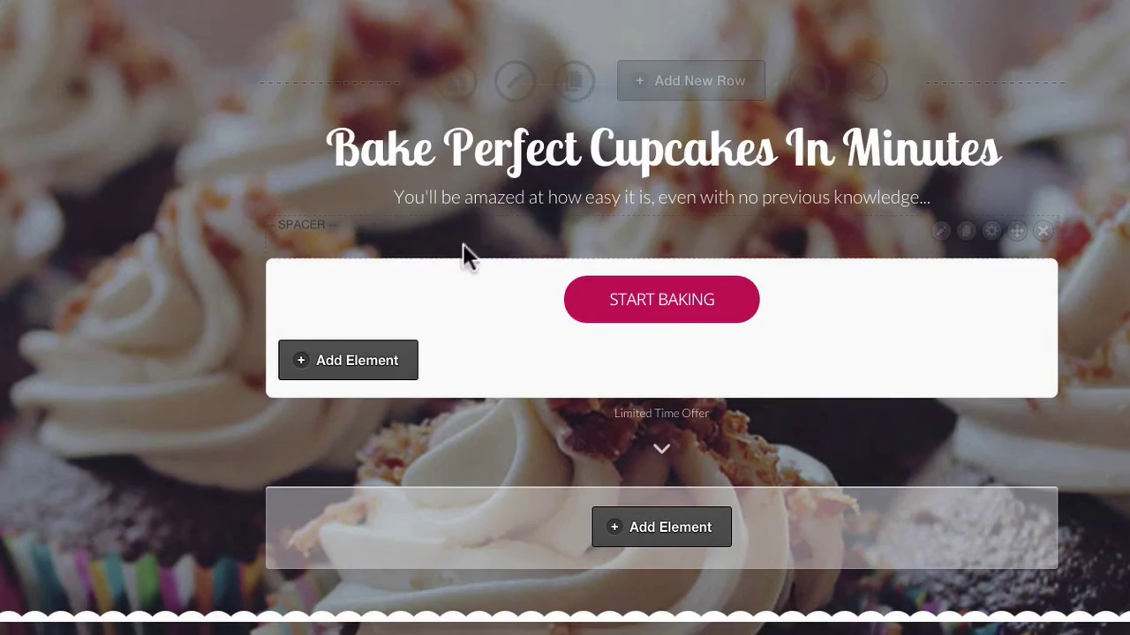
Examine the page's rows in the editor, comparing the full-width photo backgrounds with the plain and solid-colour sections.
scroll(270, 262, down, 5)
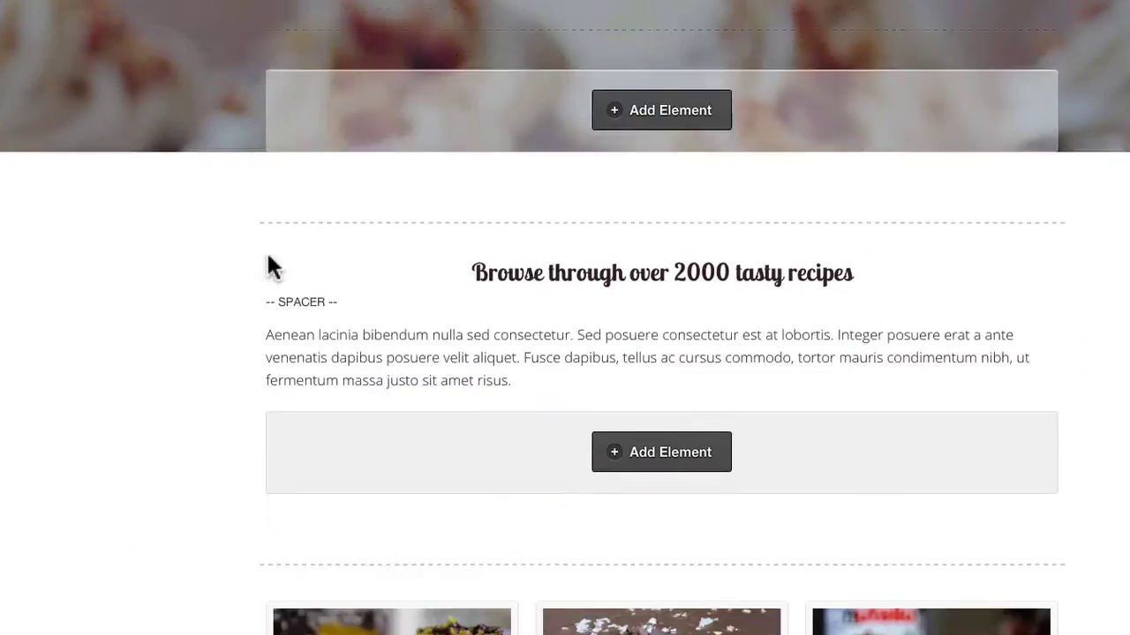
scroll(186, 261, down, 9)
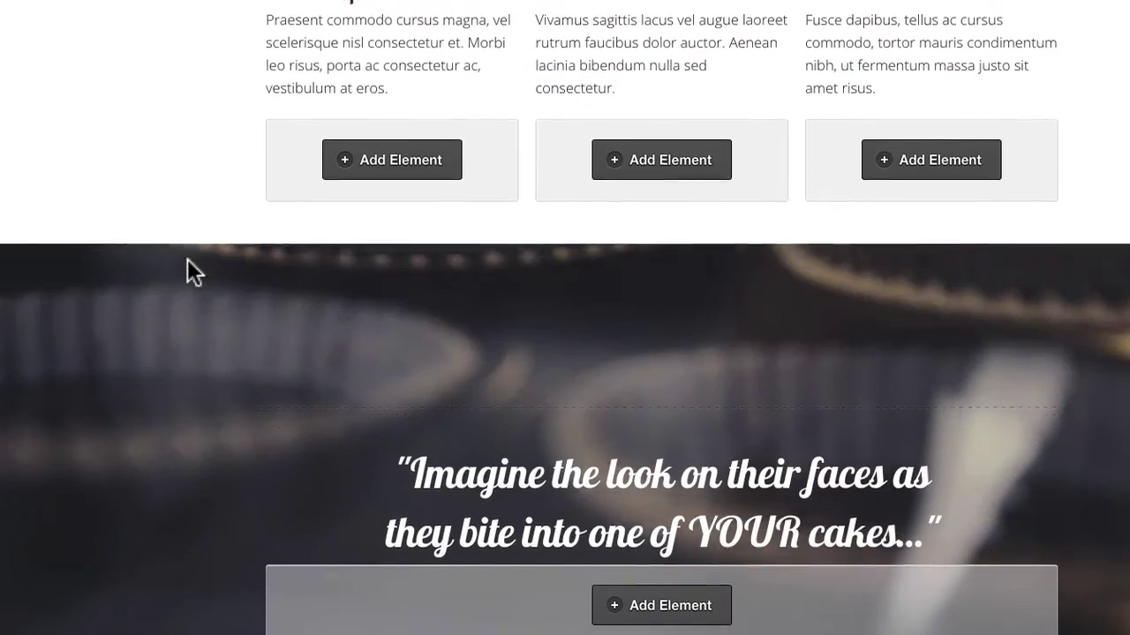
scroll(268, 416, down, 5)
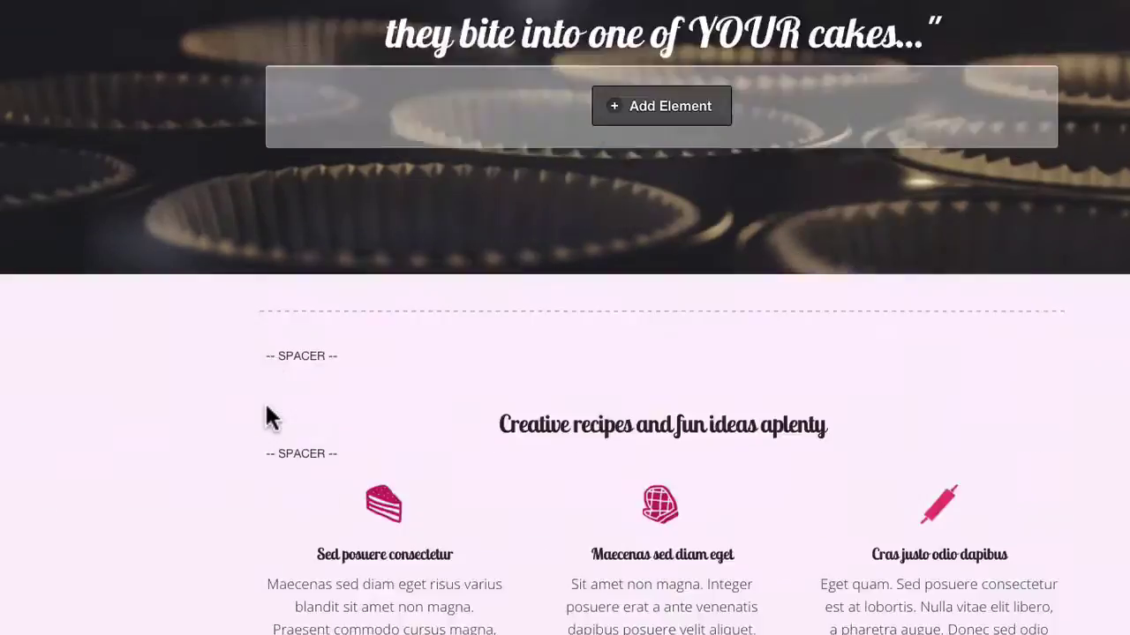
scroll(269, 417, down, 10)
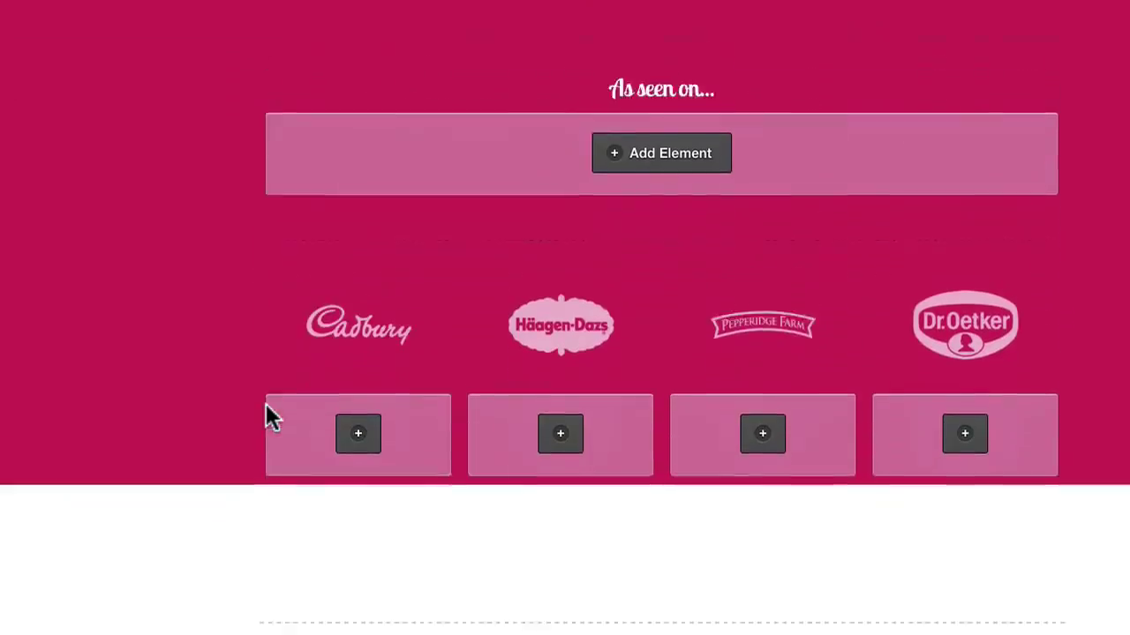
scroll(269, 419, down, 9)
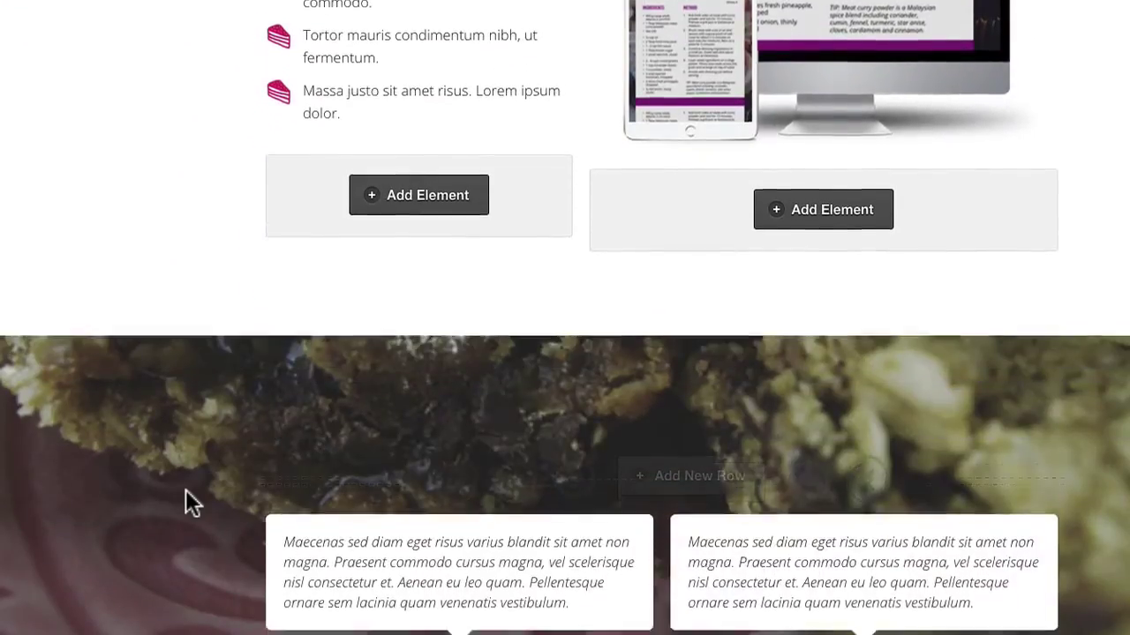
scroll(185, 502, down, 3)
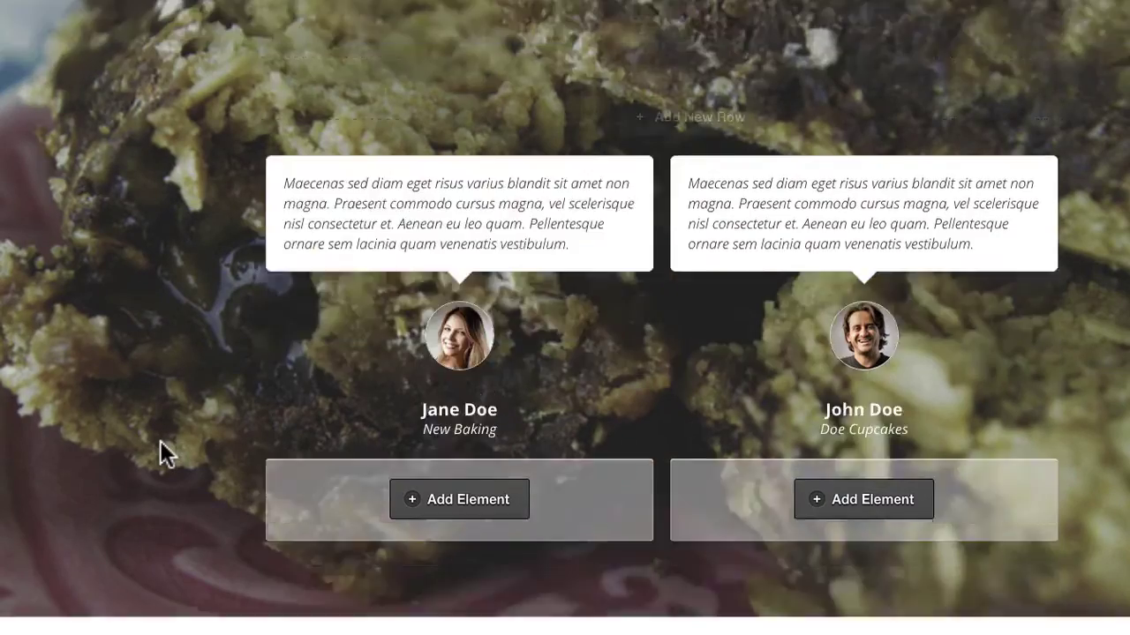
scroll(160, 441, up, 8)
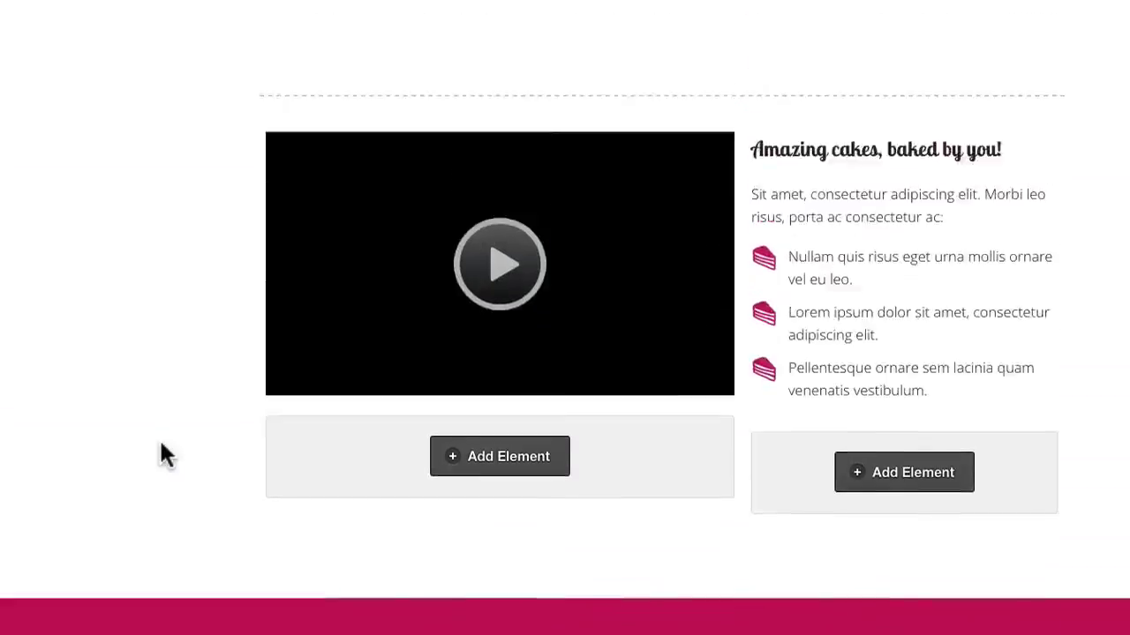
scroll(159, 432, down, 12)
Open the Other Scripts section in Page Settings to view the template's Custom CSS.
scroll(159, 418, up, 10)
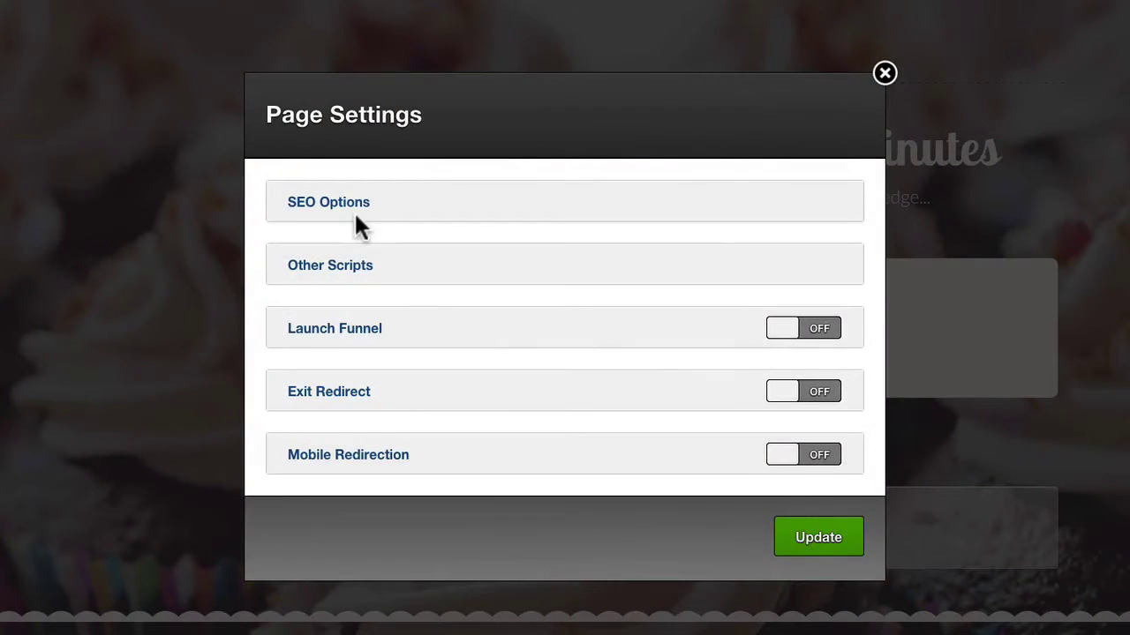
click(348, 268)
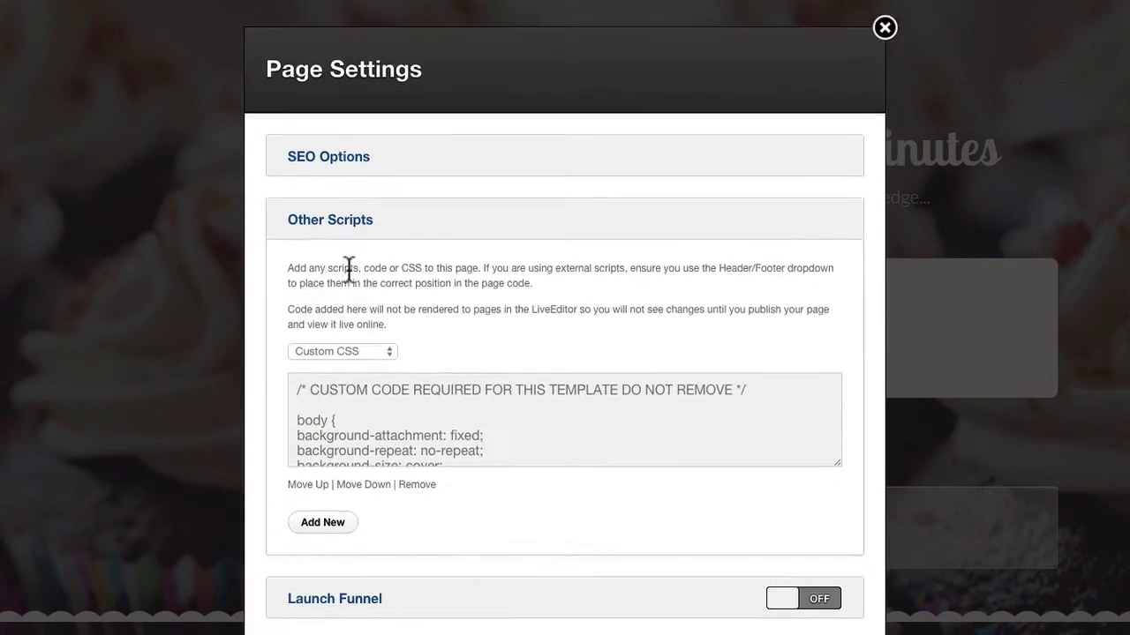
scroll(761, 156, down, 2)
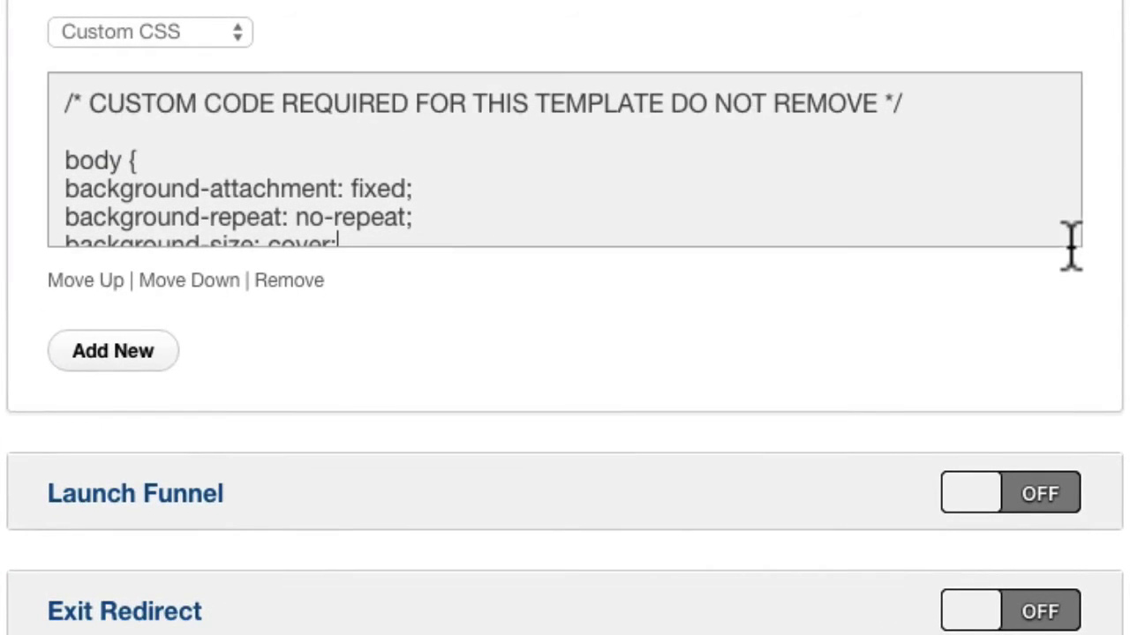
Enlarge the Custom CSS box and select all of its code to inspect the background rules.
drag(1069, 245, 1059, 366)
drag(1052, 181, 1059, 244)
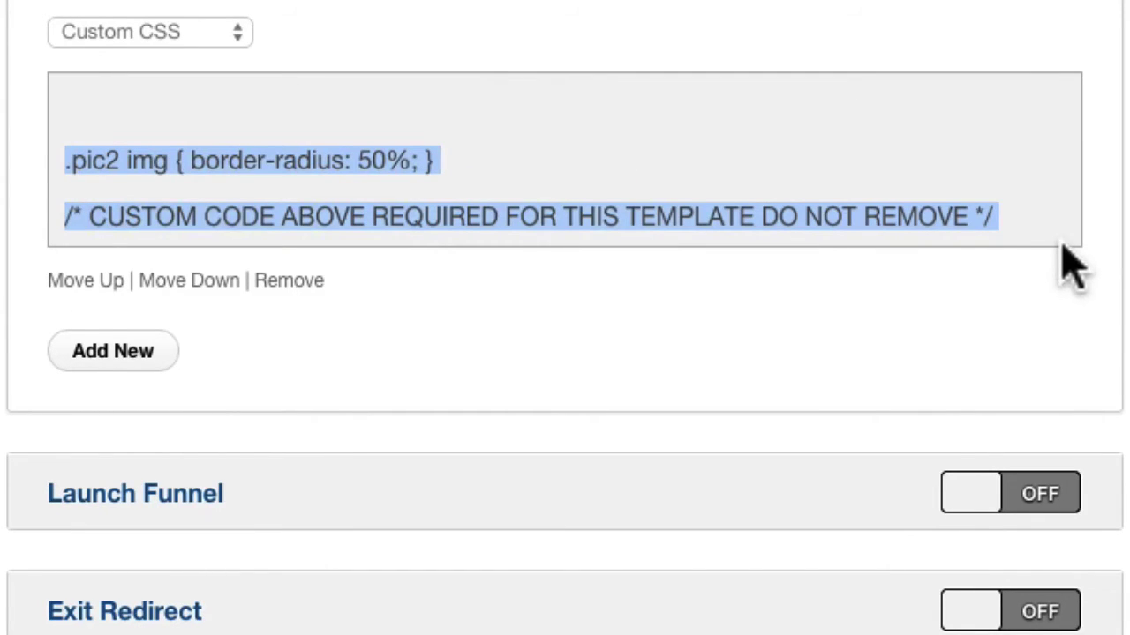
key(super+a)
scroll(744, 454, up, 4)
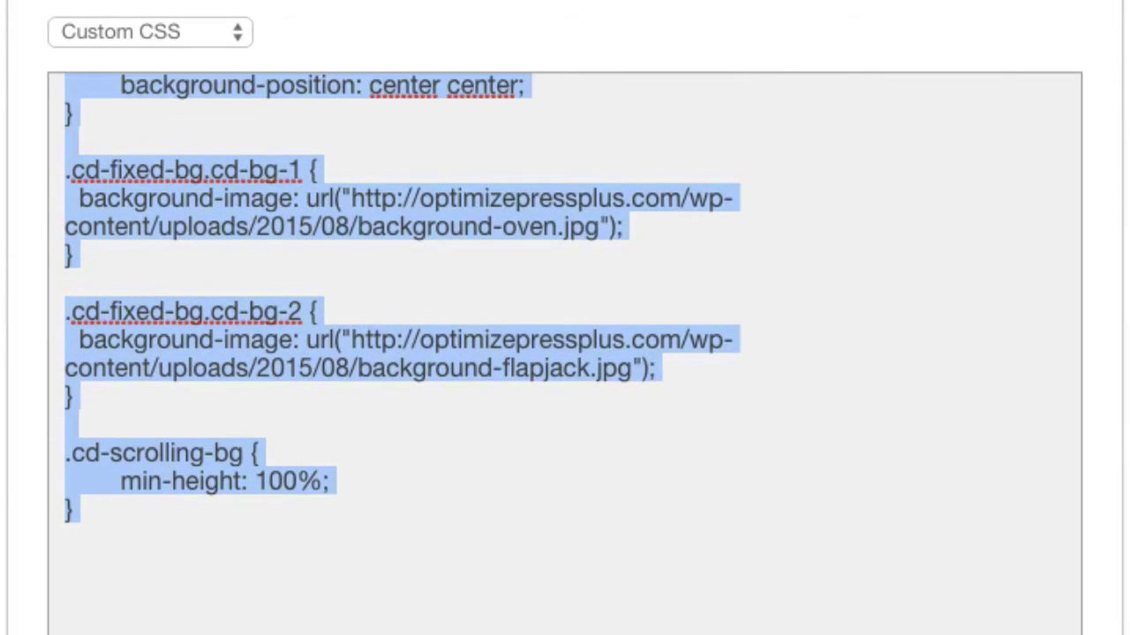
Highlight the background-oven.jpg image URL in the .cd-fixed-bg.cd-bg-1 rule of the Custom CSS.
scroll(744, 454, up, 4)
click(744, 453)
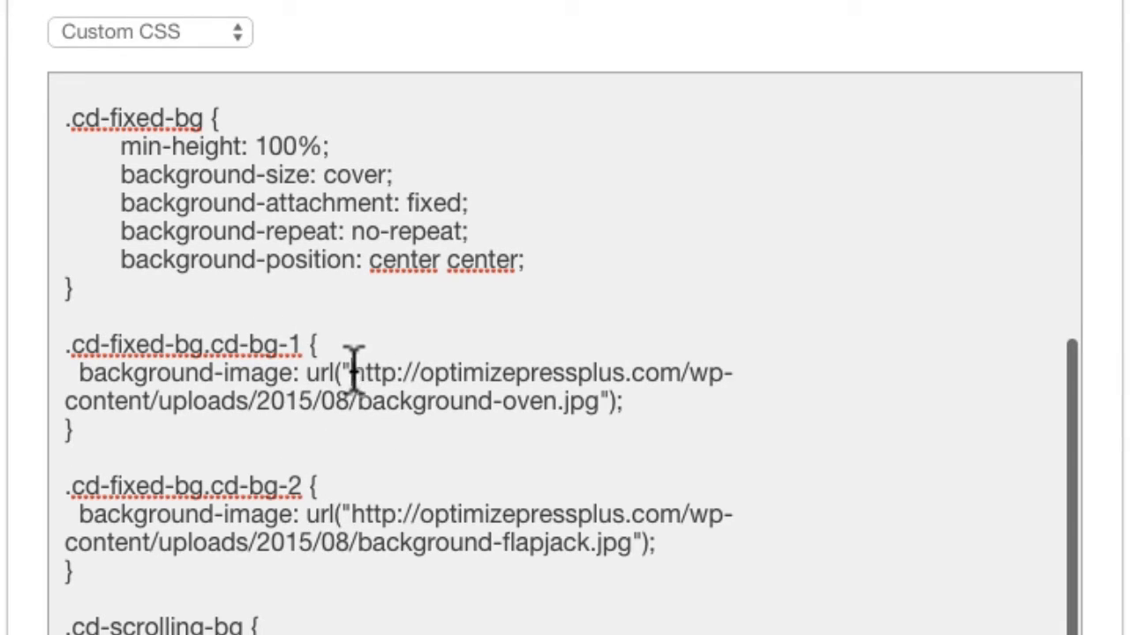
drag(352, 373, 601, 388)
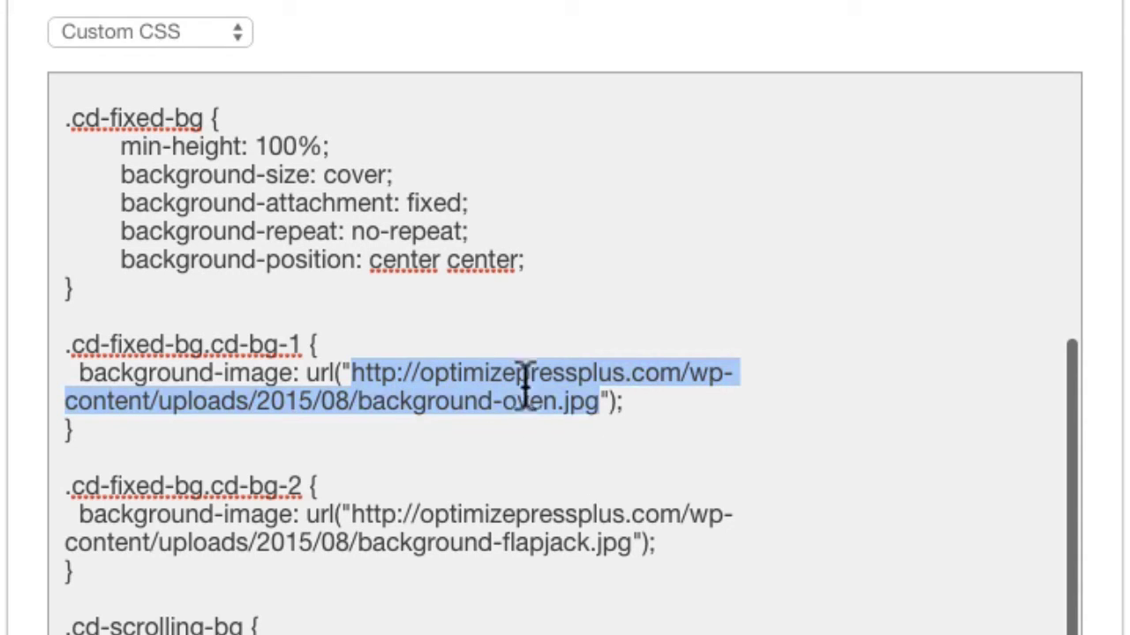
click(607, 399)
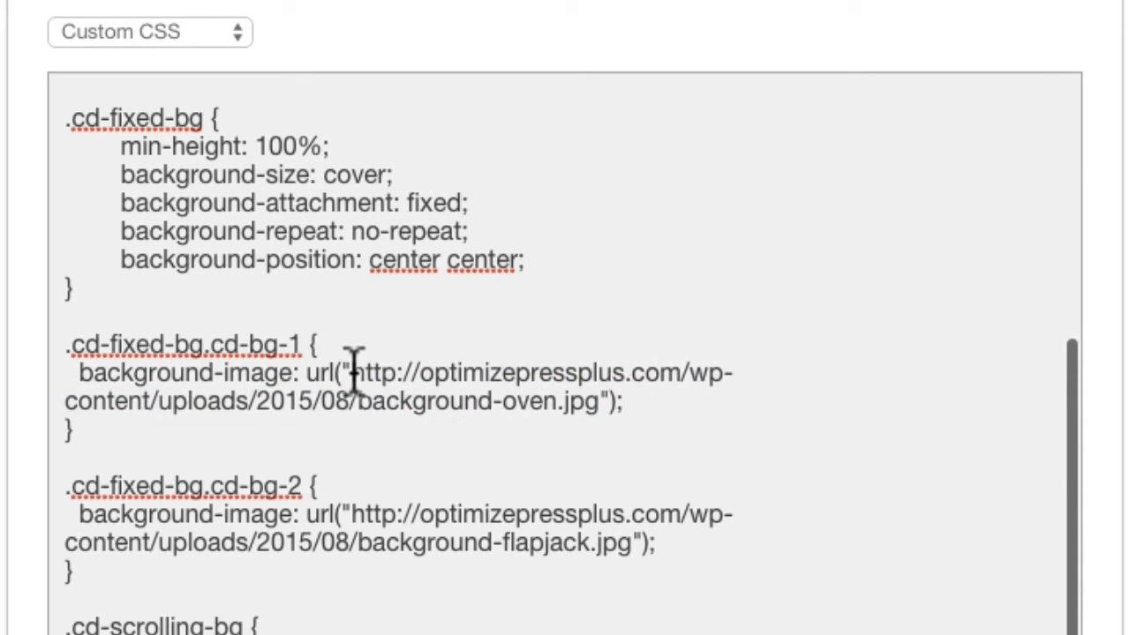
drag(352, 373, 599, 404)
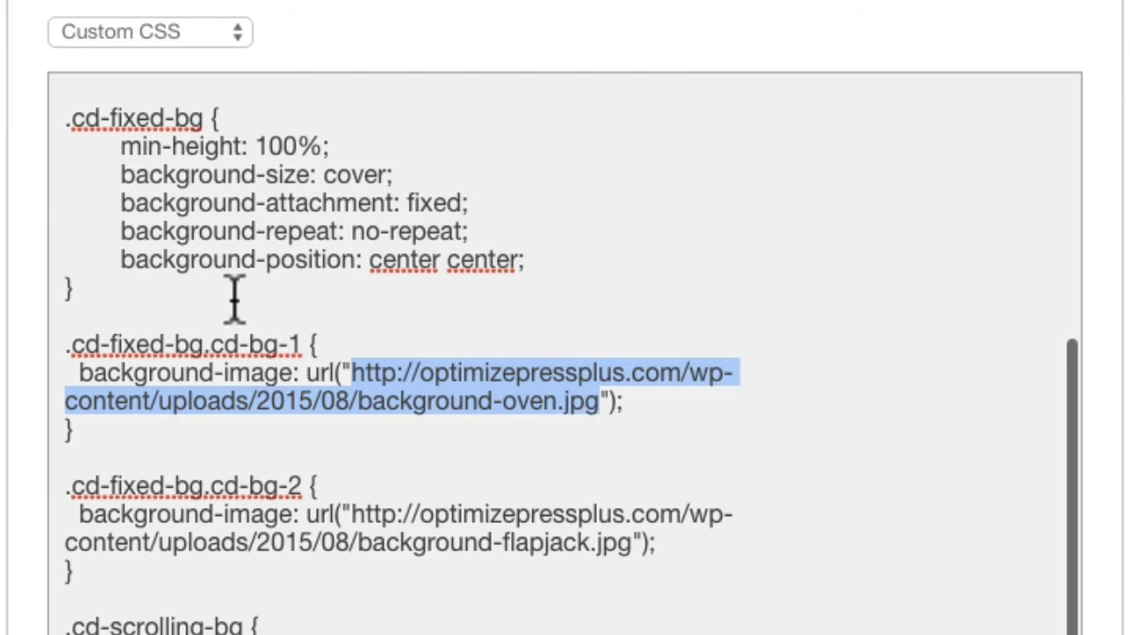
Highlight the background-attachment and background-repeat values in the .cd-fixed-bg rule, then clear the selection.
double_click(420, 204)
drag(358, 229, 538, 235)
click(540, 236)
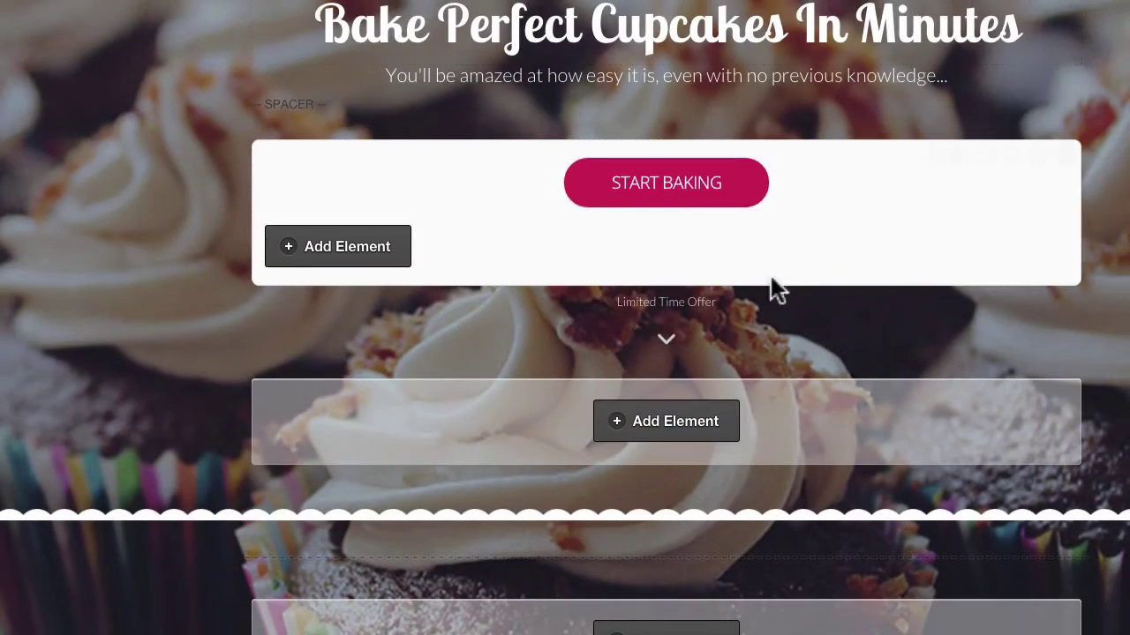
Open the row settings of the "Imagine the look on their faces" row, highlight its Row CSS class, and close the settings.
scroll(574, 212, down, 15)
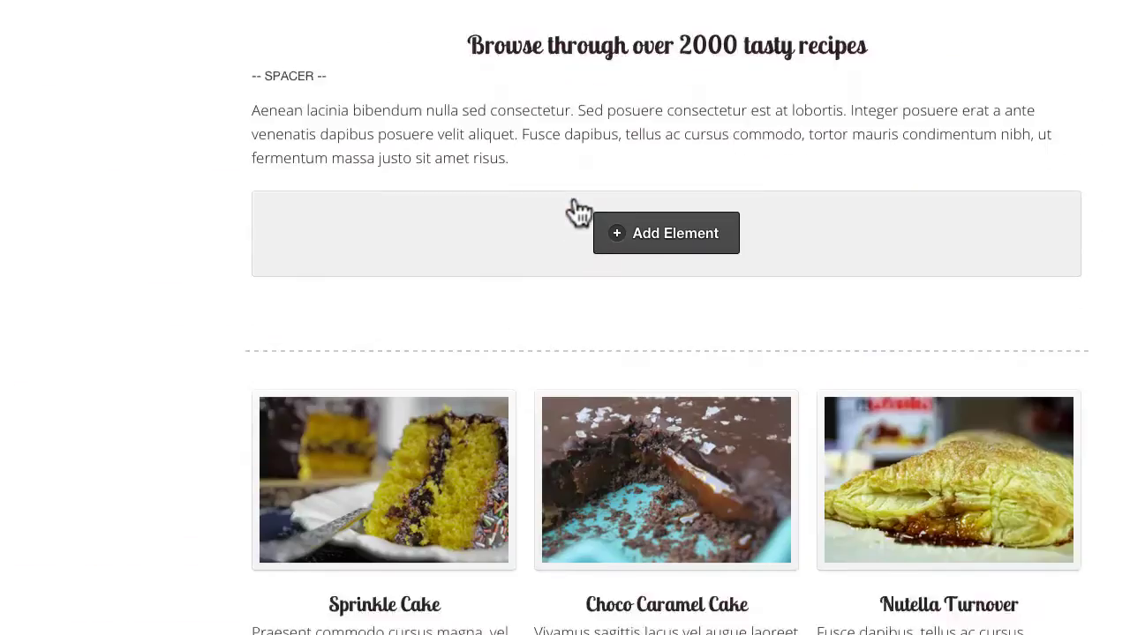
scroll(353, 272, down, 1)
scroll(353, 271, up, 1)
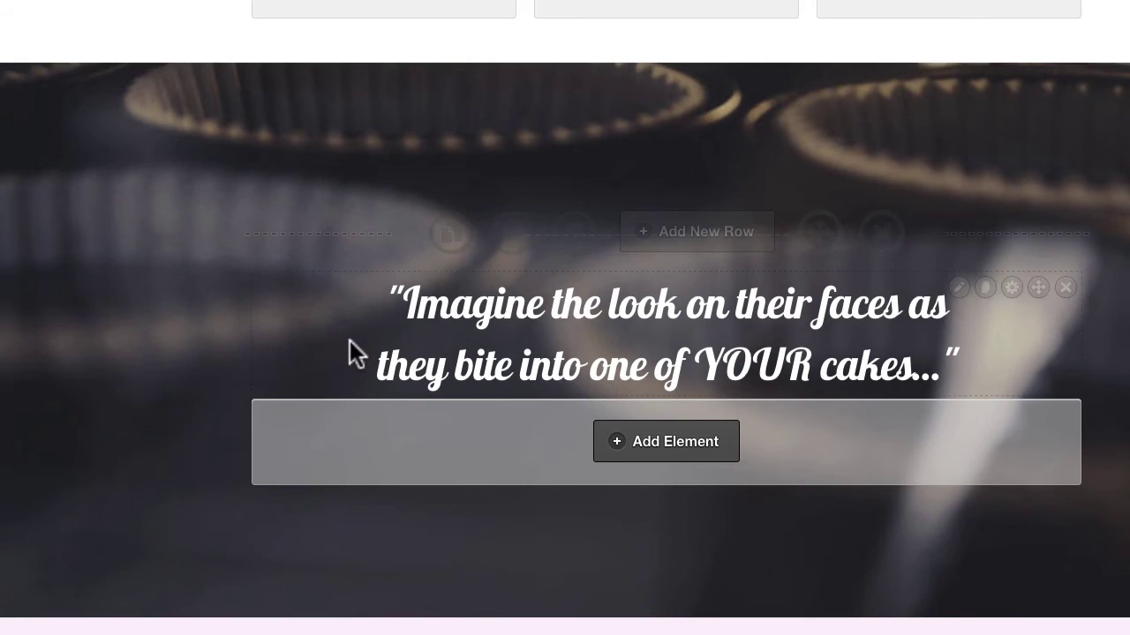
scroll(415, 273, down, 1)
click(509, 212)
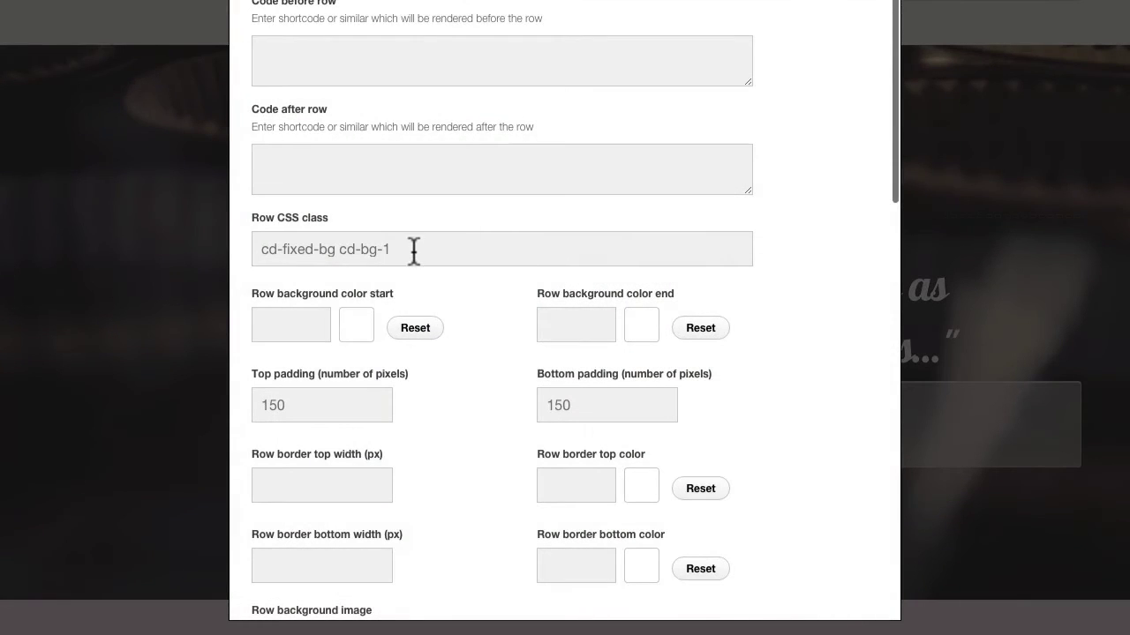
triple_click(414, 249)
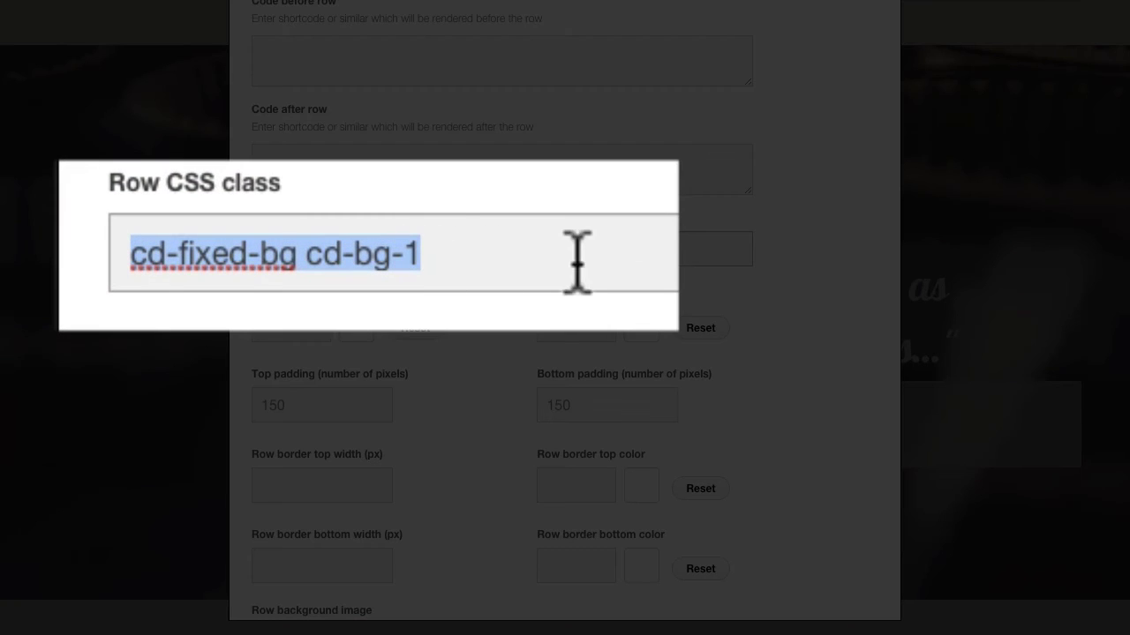
click(503, 234)
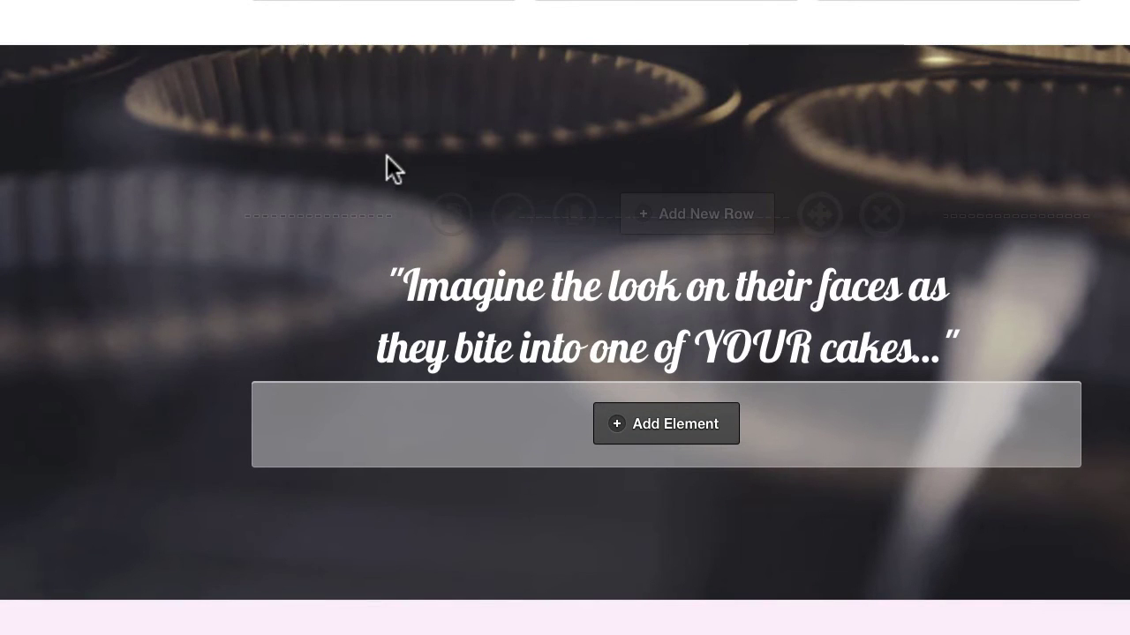
Examine how the fixed photo backgrounds behave against the plain rows, from the quote row through the testimonials and back to the cupcake header.
scroll(319, 156, up, 5)
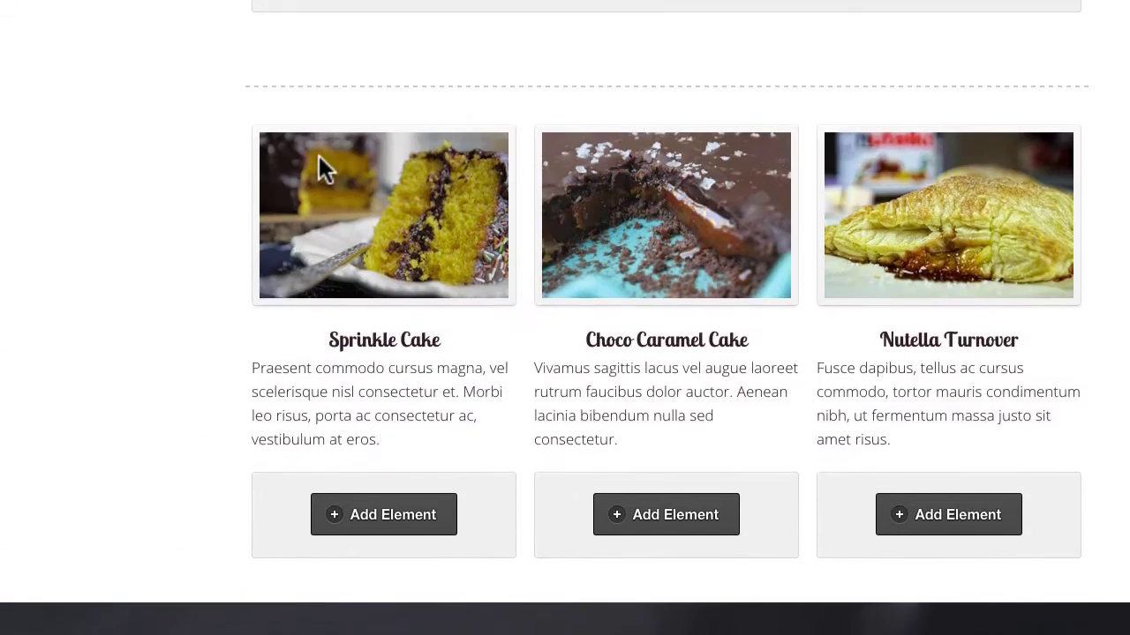
scroll(319, 156, down, 10)
scroll(318, 155, down, 3)
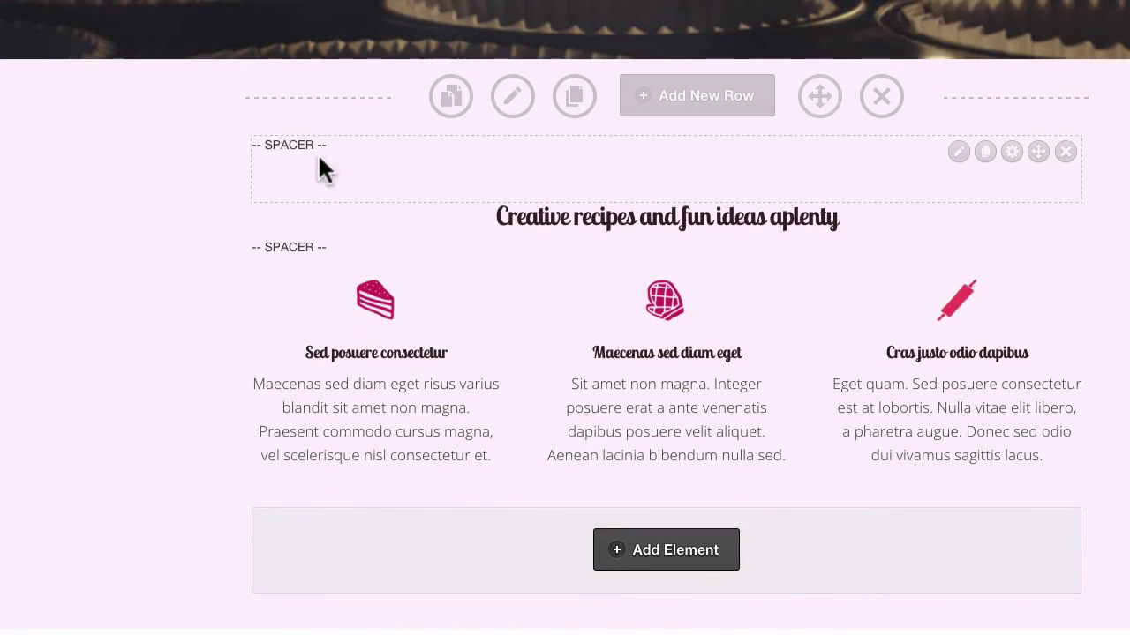
scroll(218, 237, down, 10)
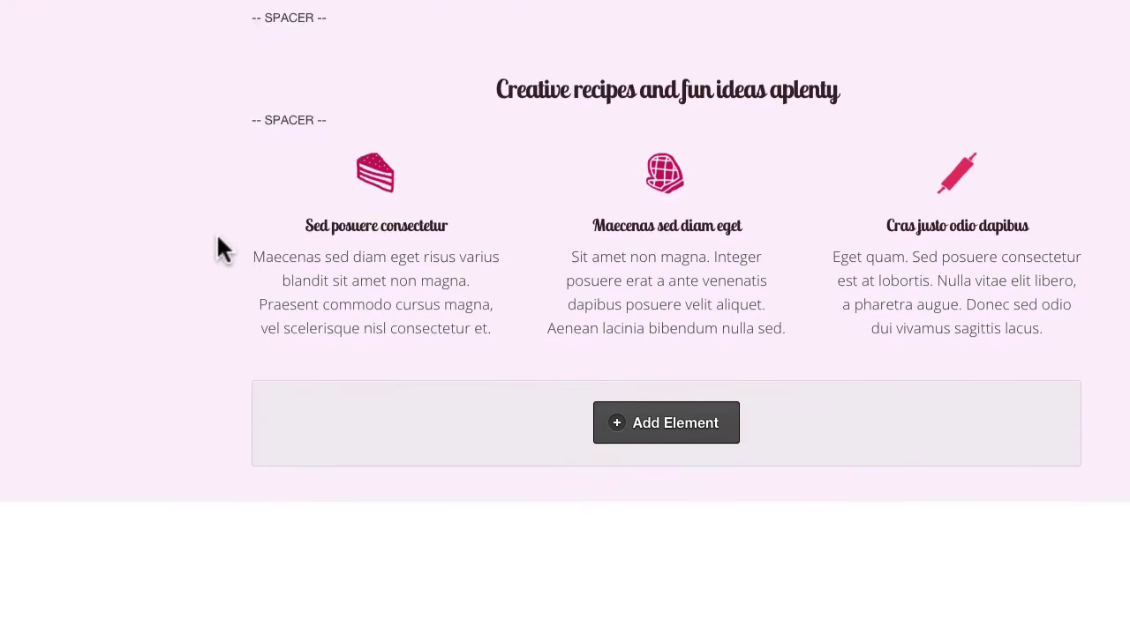
scroll(218, 238, down, 15)
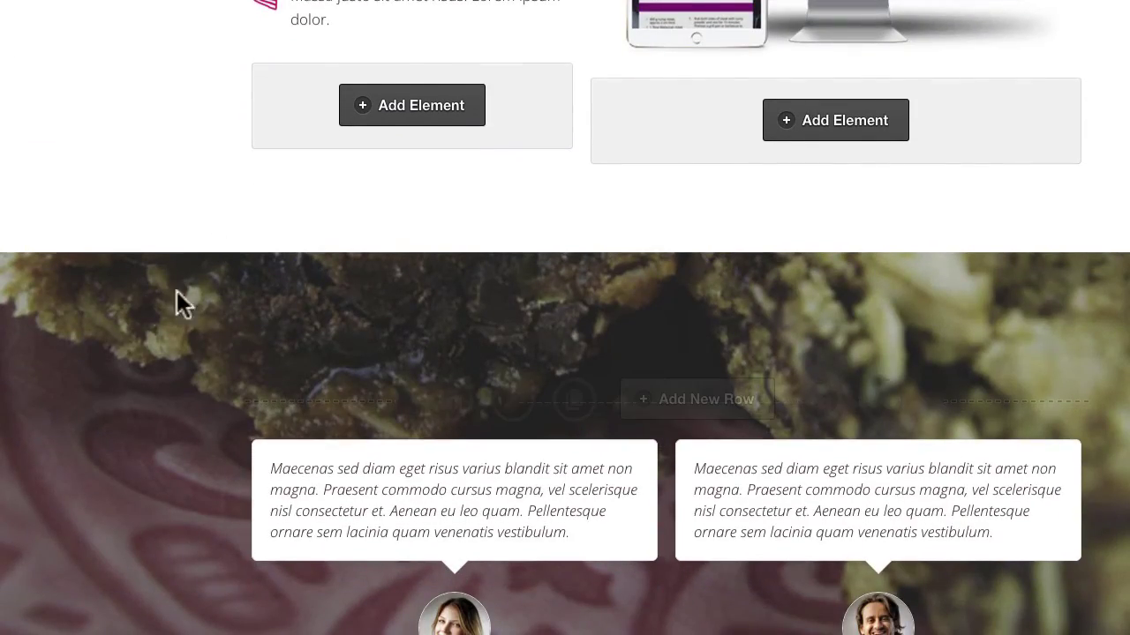
scroll(145, 305, down, 12)
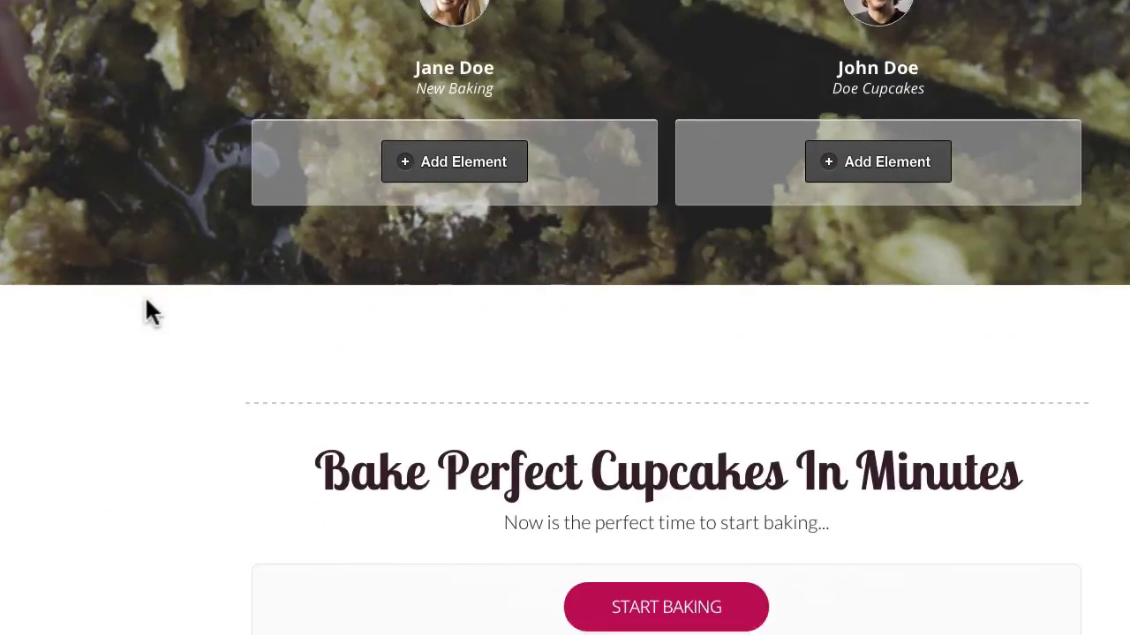
scroll(146, 301, down, 6)
scroll(145, 302, up, 12)
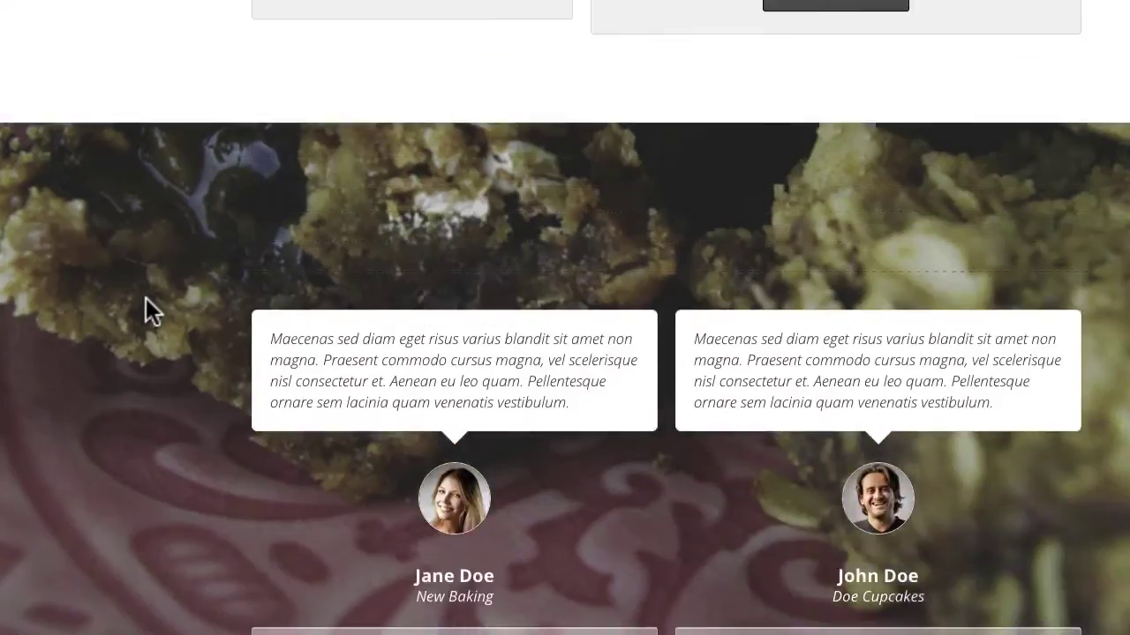
scroll(147, 298, up, 20)
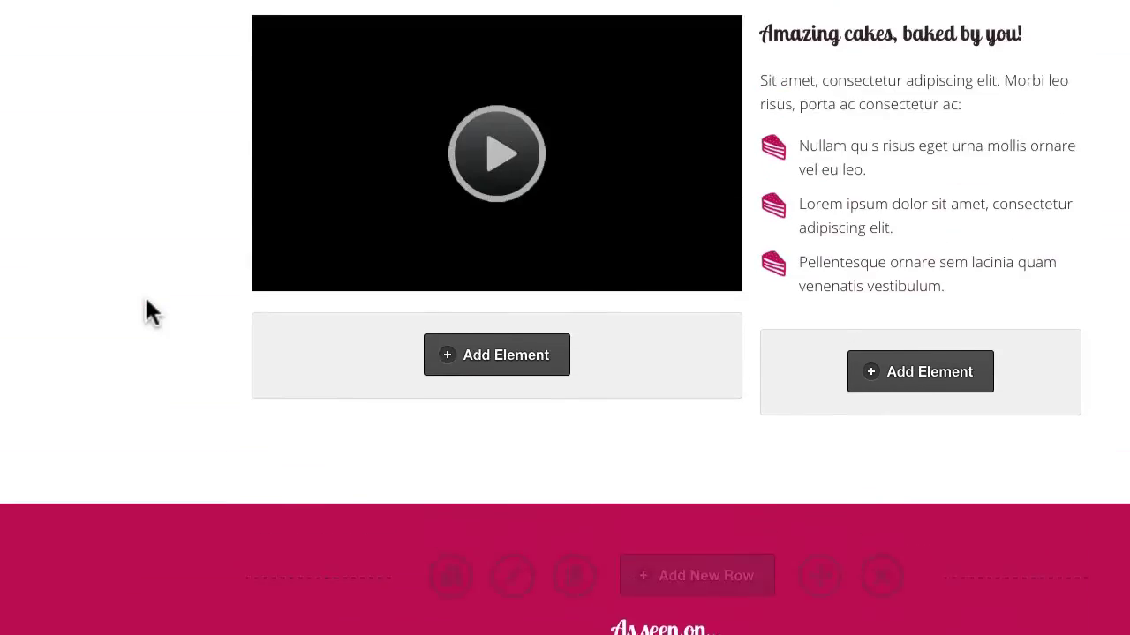
scroll(147, 311, up, 12)
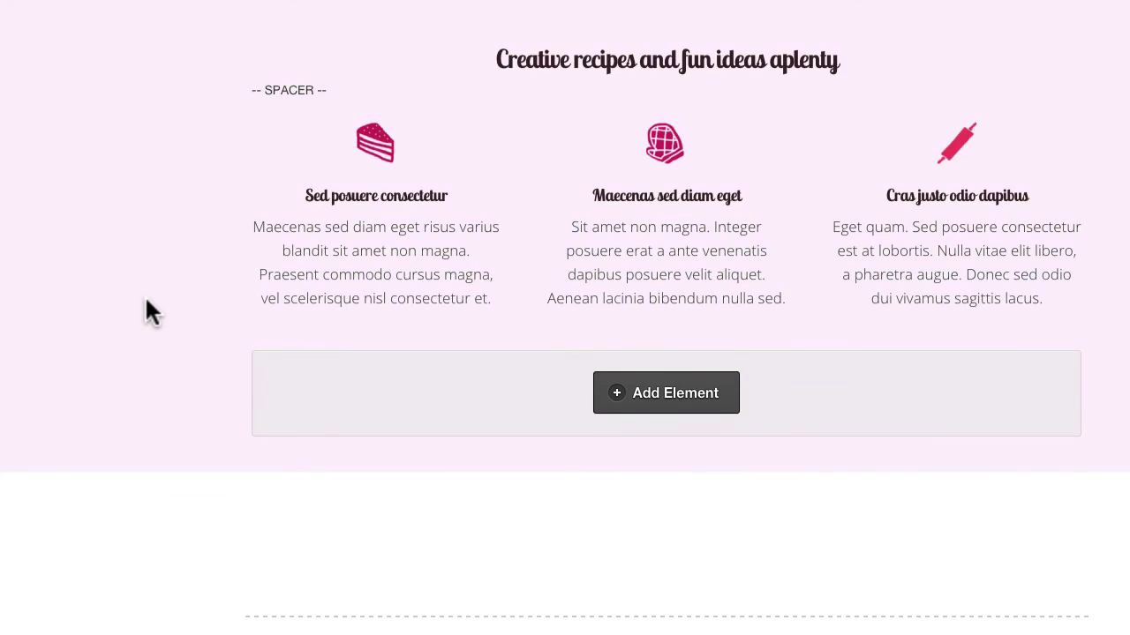
scroll(150, 311, up, 4)
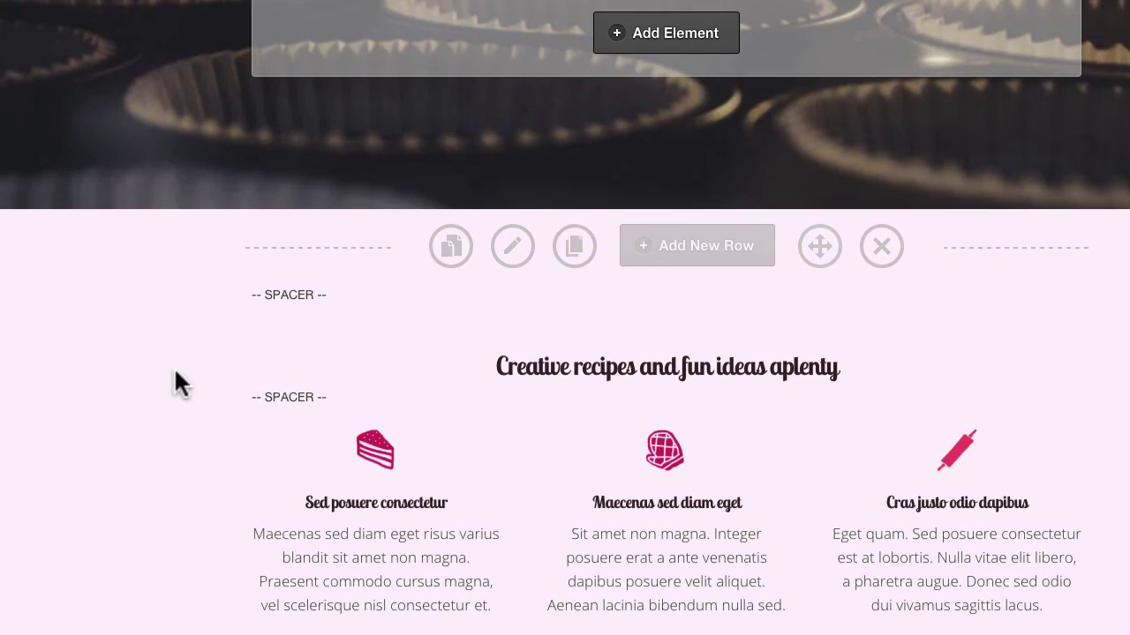
scroll(174, 369, up, 5)
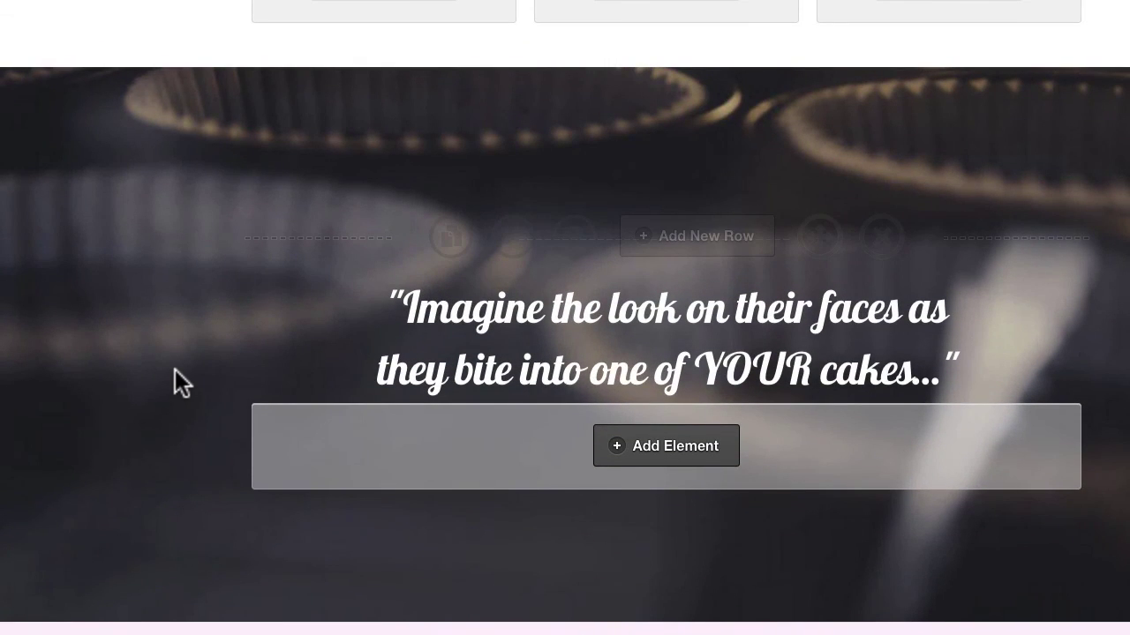
scroll(174, 369, up, 10)
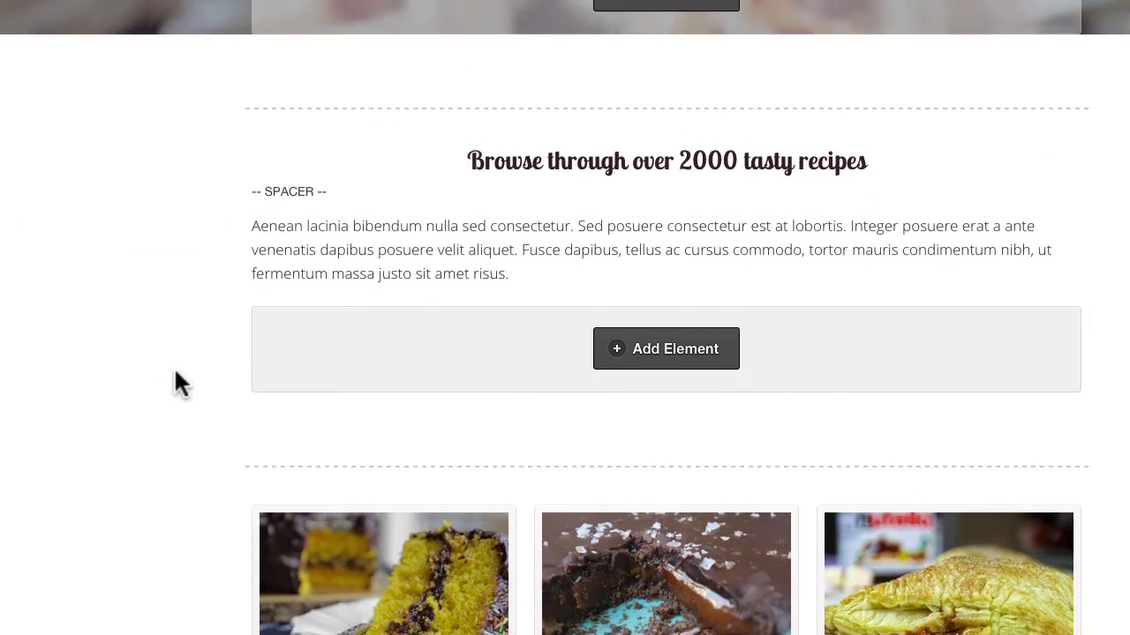
scroll(175, 370, up, 5)
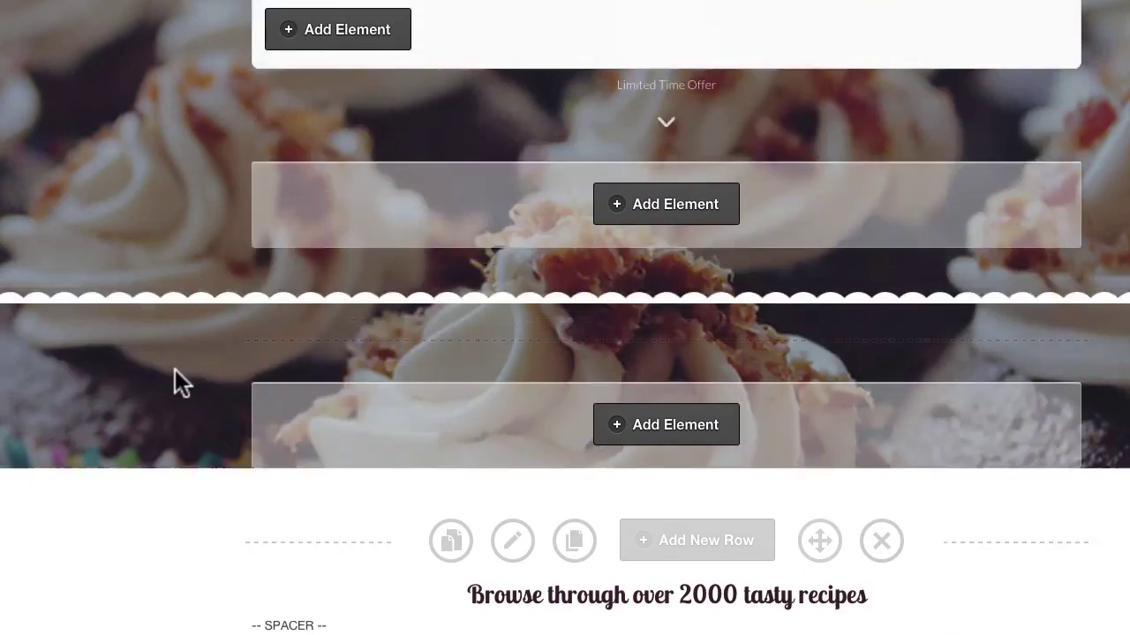
scroll(174, 371, up, 1)
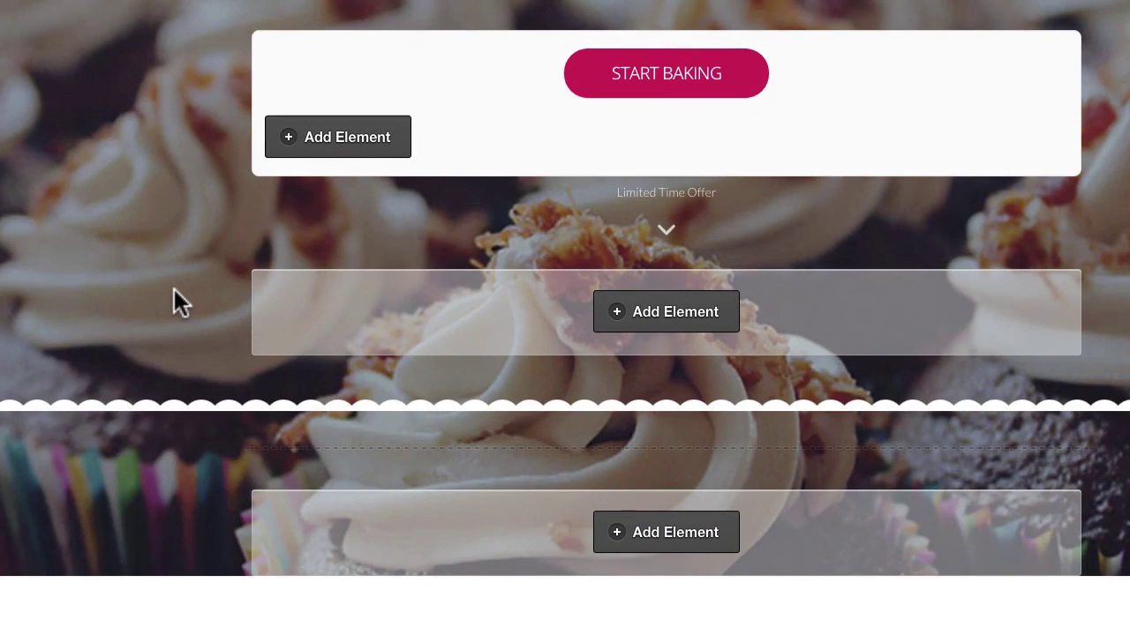